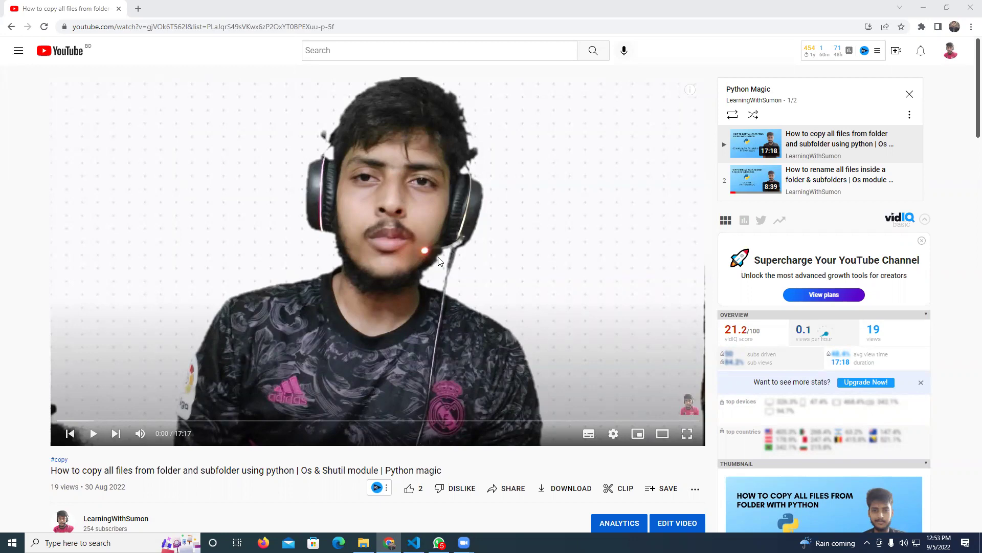
- Shrink and then close the terminal panel below the empty tut3.py editor
left_click(414, 543)
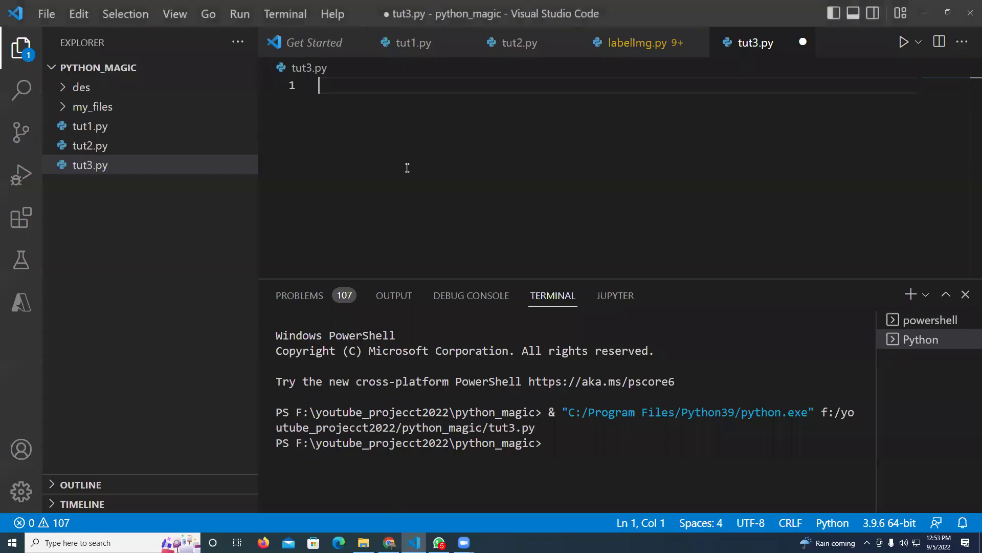
left_click_drag(634, 280, 634, 424)
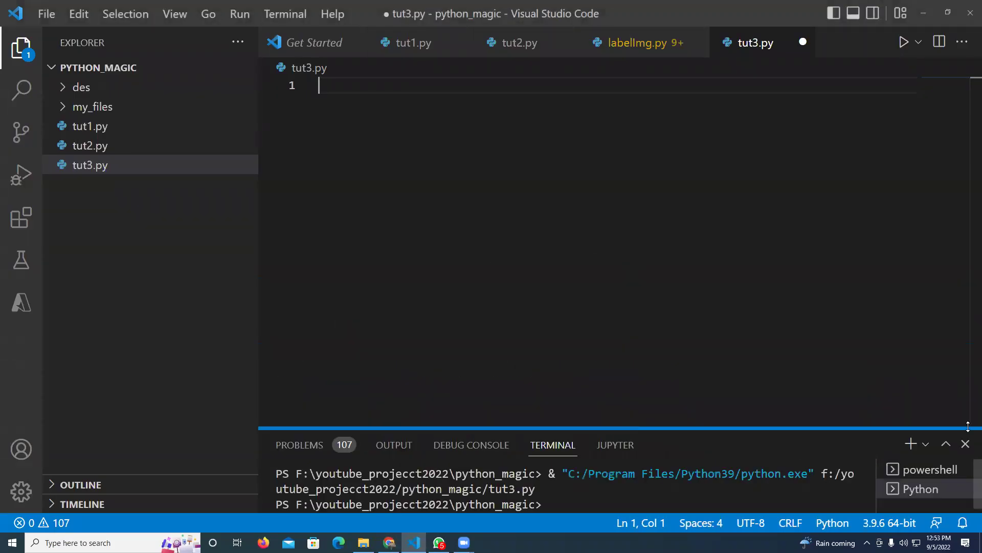
left_click(965, 438)
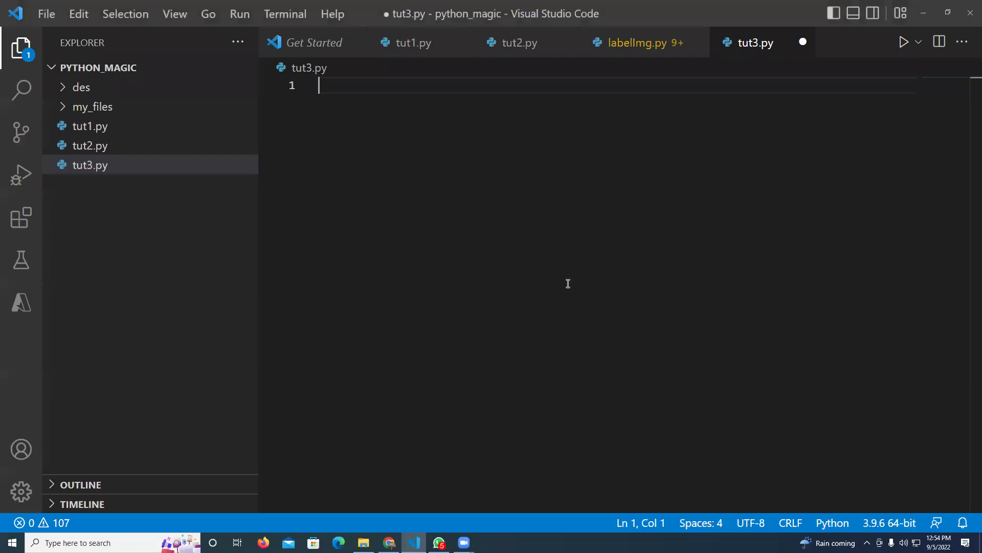
type("impor")
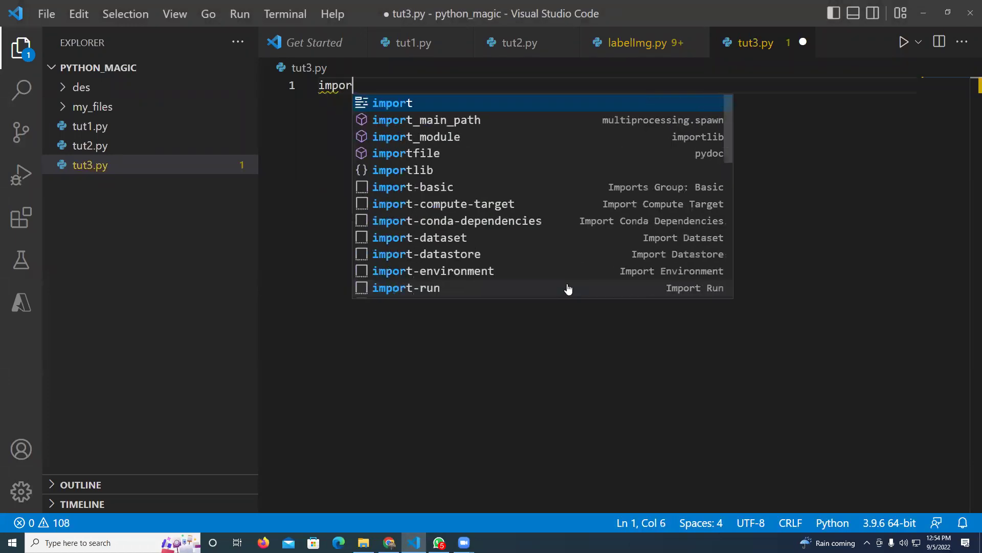
type("t p")
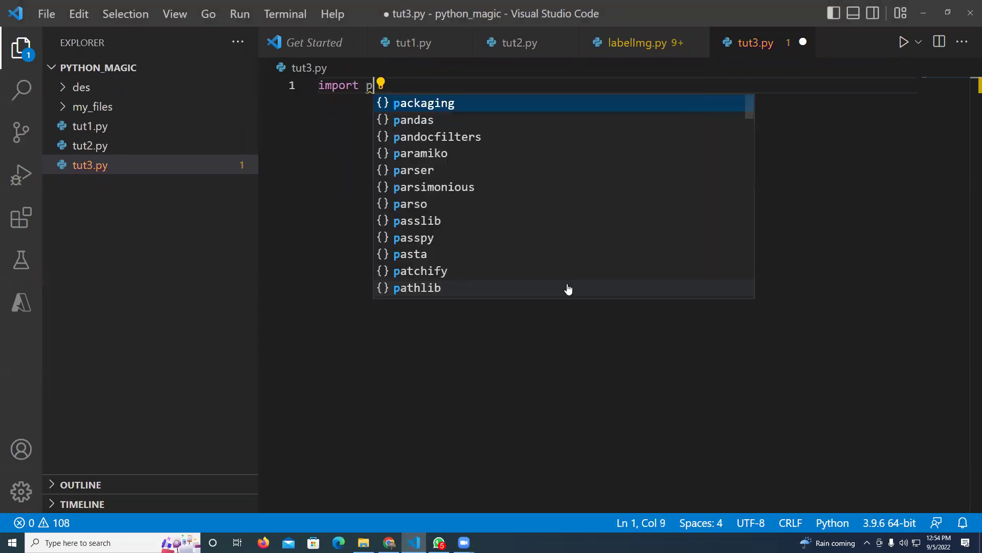
type("yt")
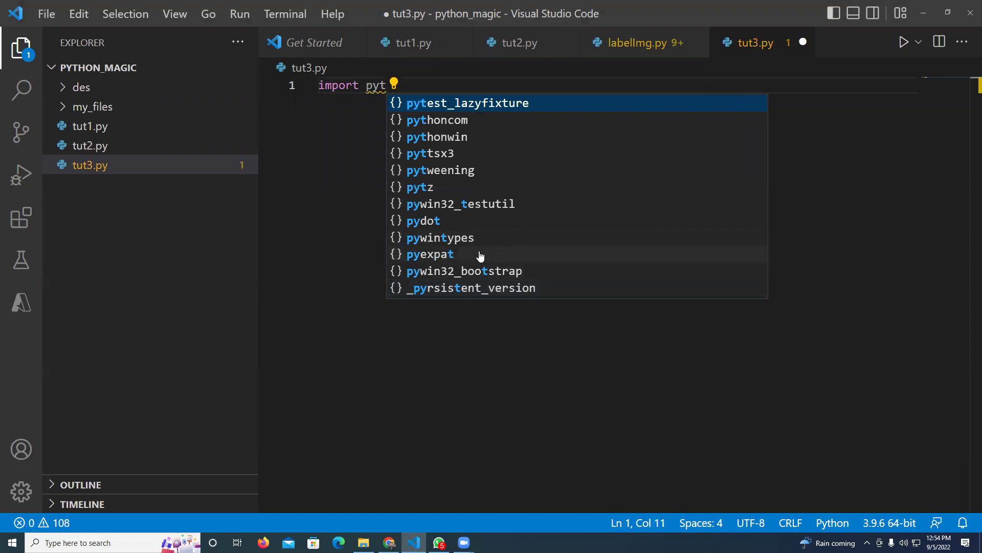
type("t")
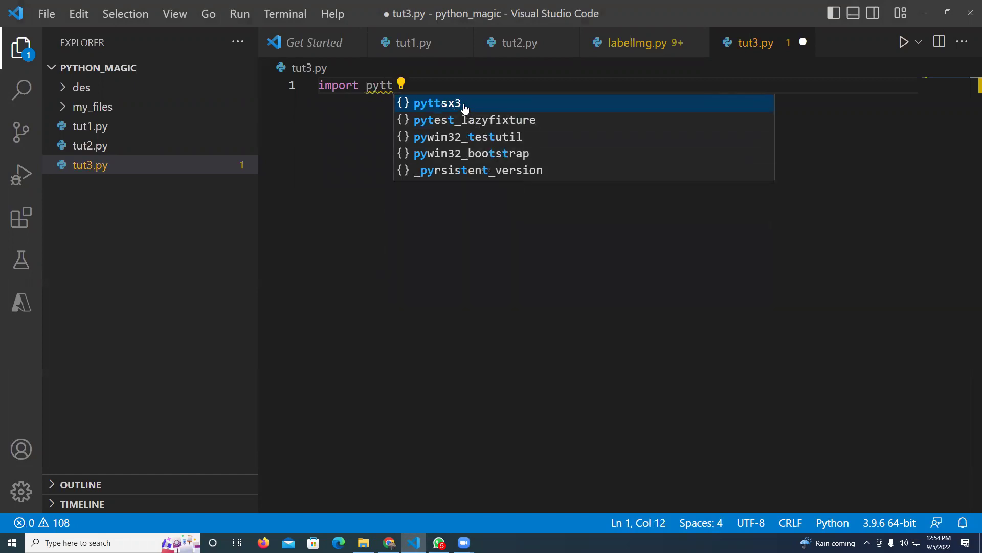
- Write 'import pyttsx3 #pip install pyttsx3' on line 1 and select the pip comment
left_click(464, 105)
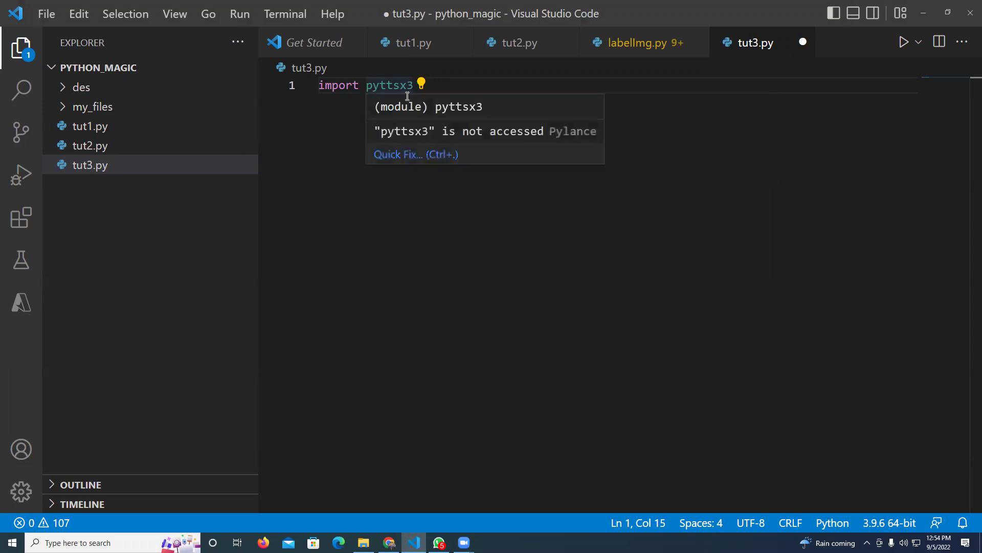
left_click(420, 85)
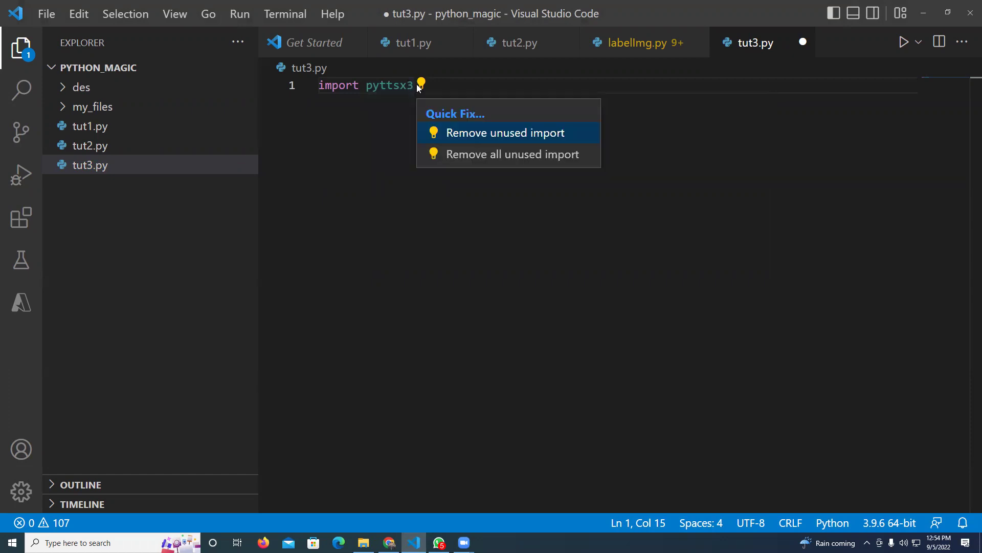
key("Escape")
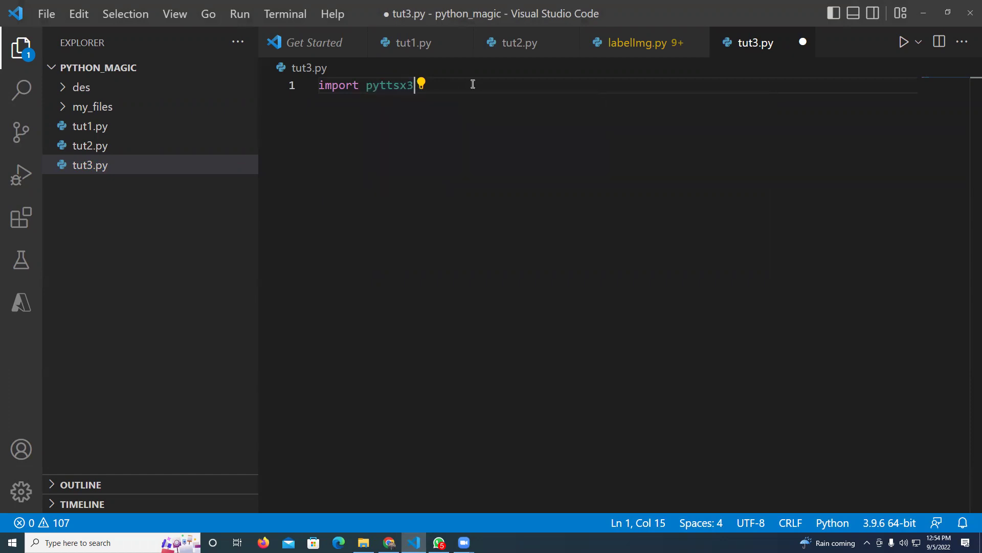
type(" #pip ")
type("instal")
type("l py")
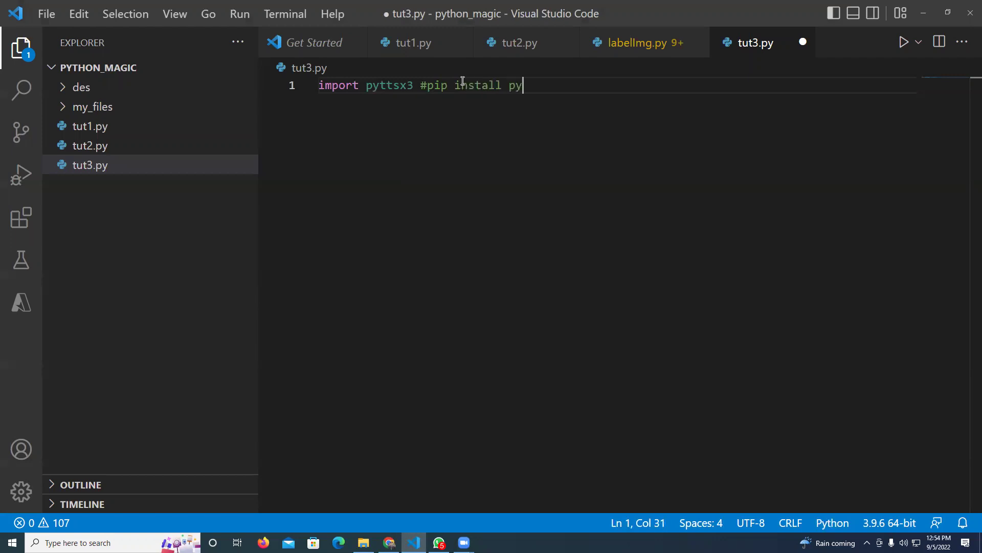
type("ttsx")
type("3")
left_click_drag(577, 88, 428, 85)
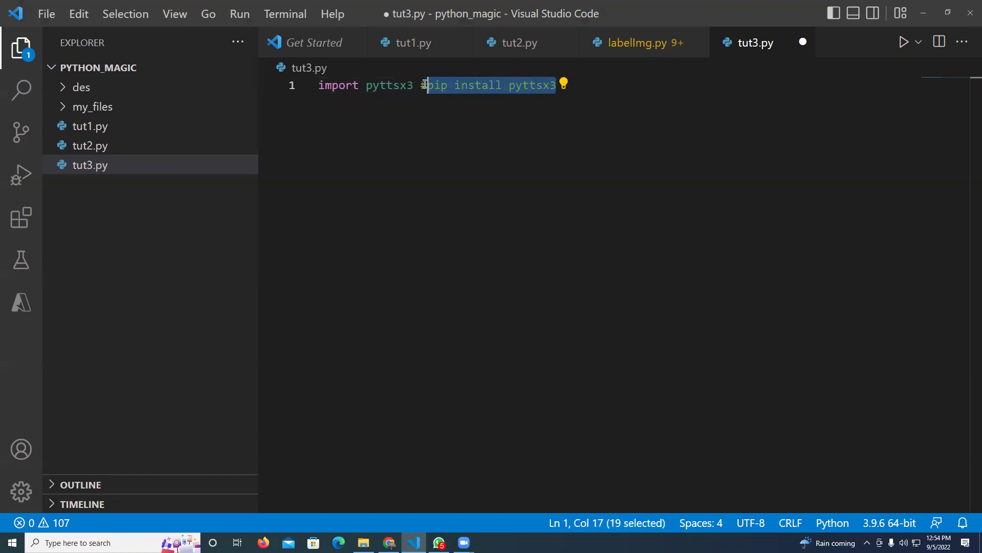
- Save tut3.py and launch Windows PowerShell (Admin)
key("ctrl+s")
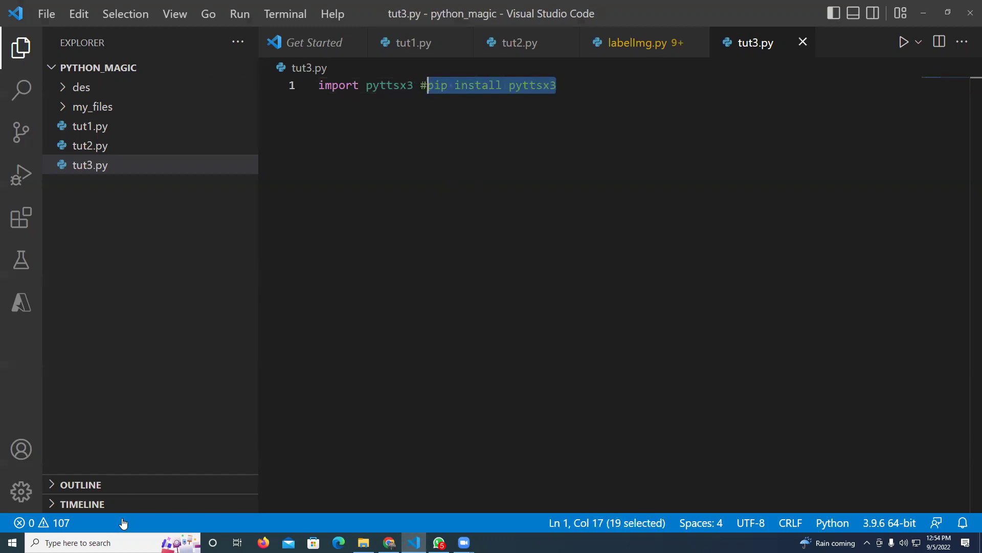
key("super+x")
left_click(99, 413)
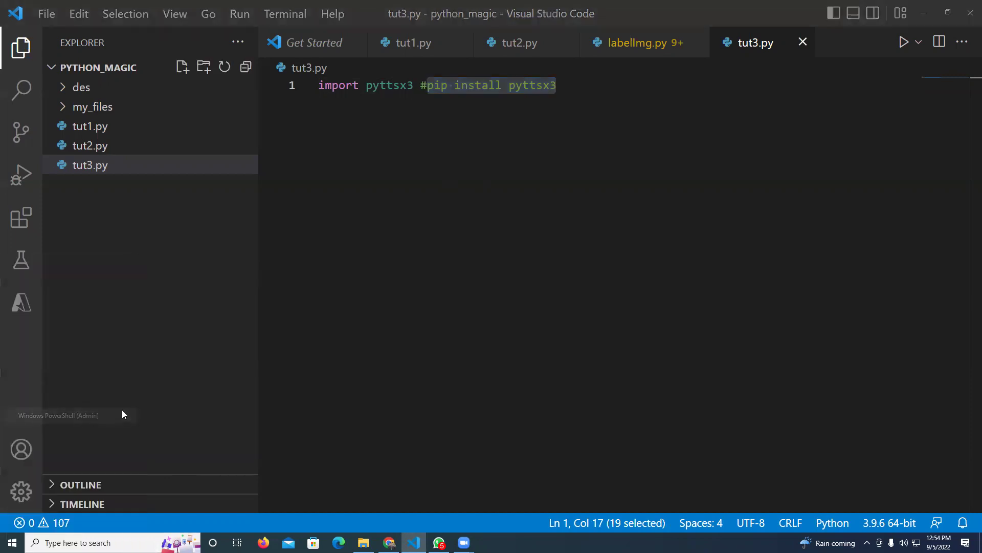
- Approve the admin PowerShell and run 'pip install pyttsx3', which reports requirements already satisfied
left_click(470, 255)
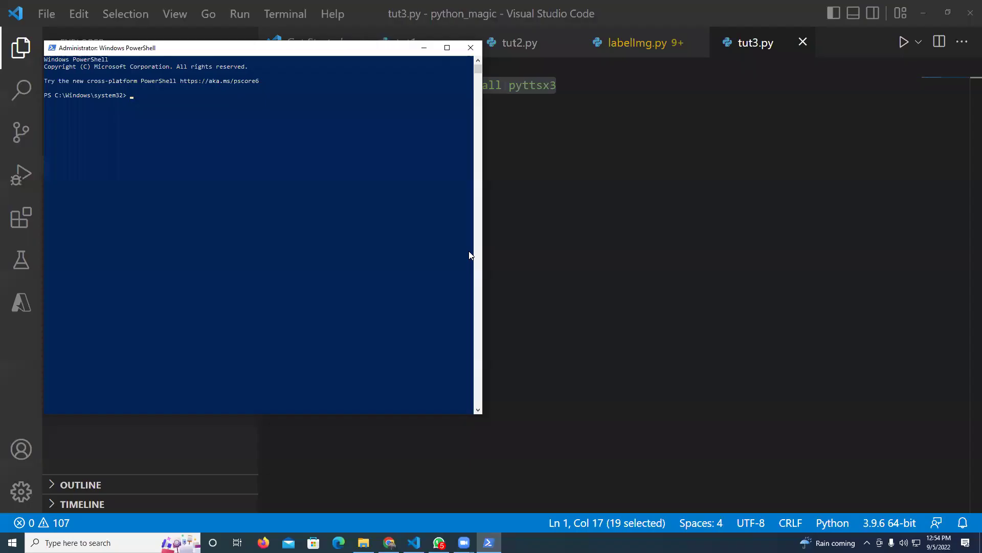
left_click(350, 189)
type("pip")
type("pip install pyttsx3")
key("BackSpace")
key("BackSpace")
key("BackSpace")
key("BackSpace")
key("BackSpace")
key("BackSpace")
key("BackSpace")
key("BackSpace")
key("BackSpace")
key("BackSpace")
key("BackSpace")
type("pip install pyttsx3")
key("Return")
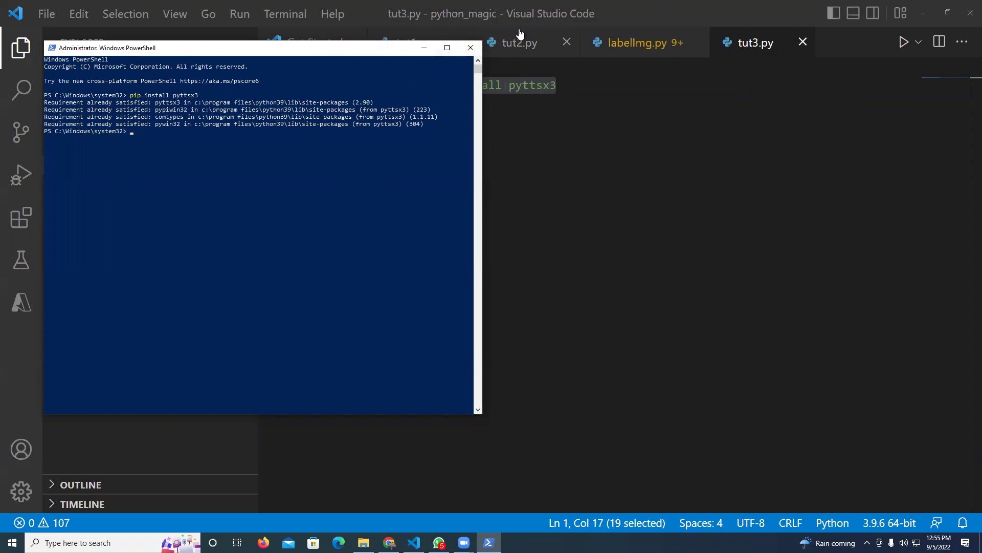
- Close PowerShell, add blank lines after the import line, and save tut3.py
left_click(469, 47)
left_click(588, 85)
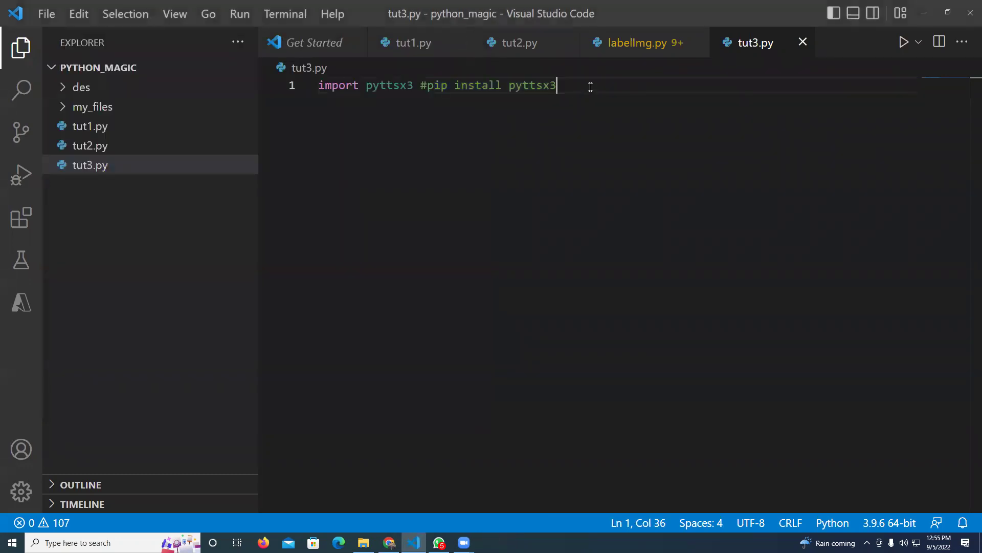
key("Return")
key("Return")
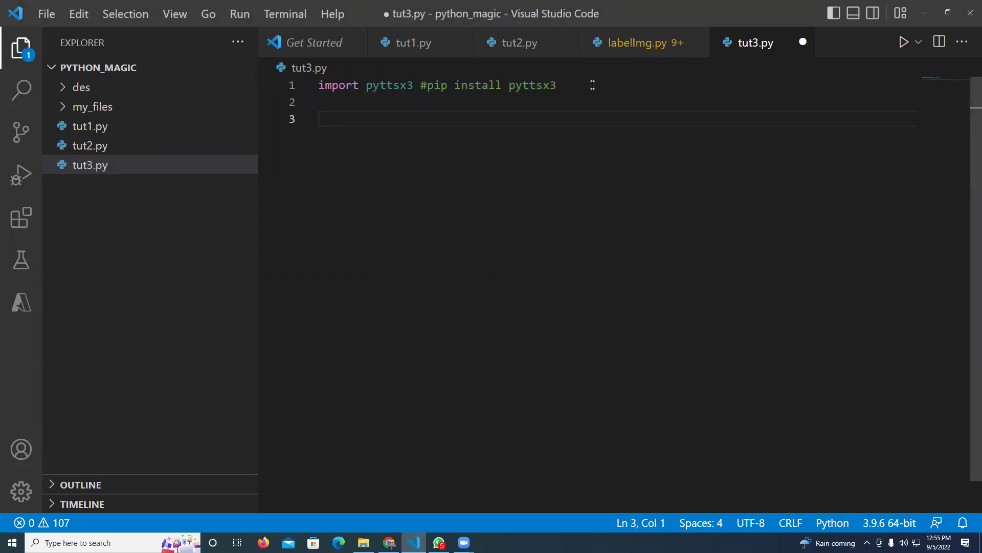
key("ctrl+s")
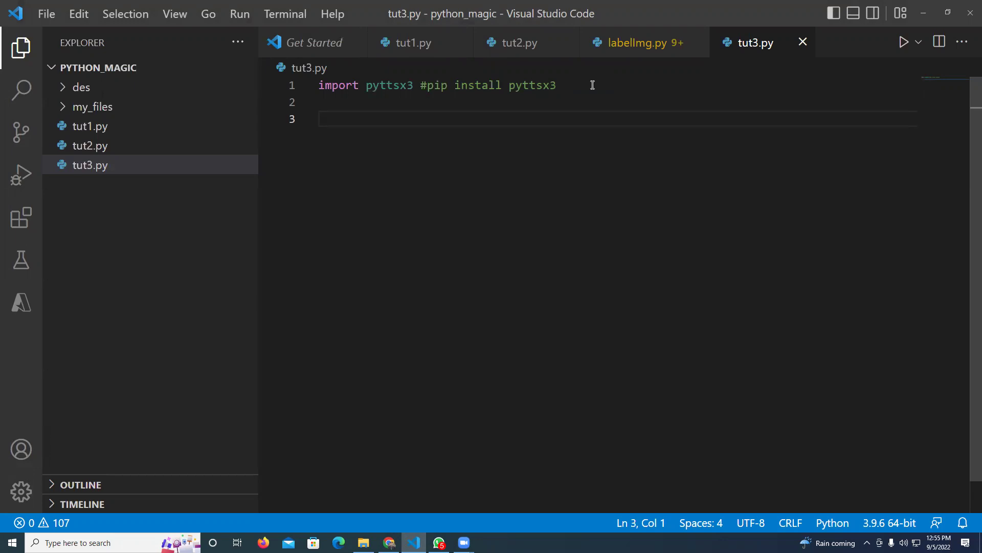
type("e")
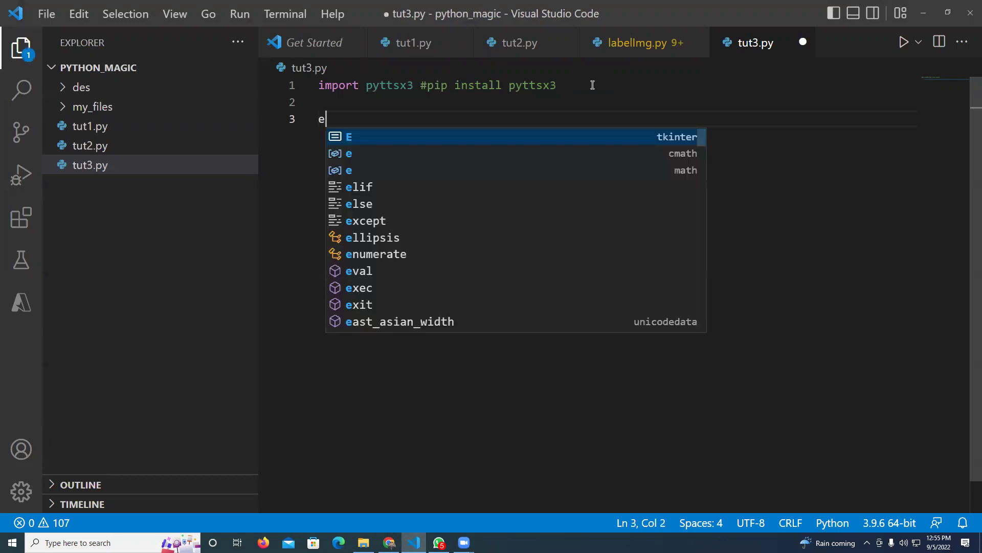
type("ngine c")
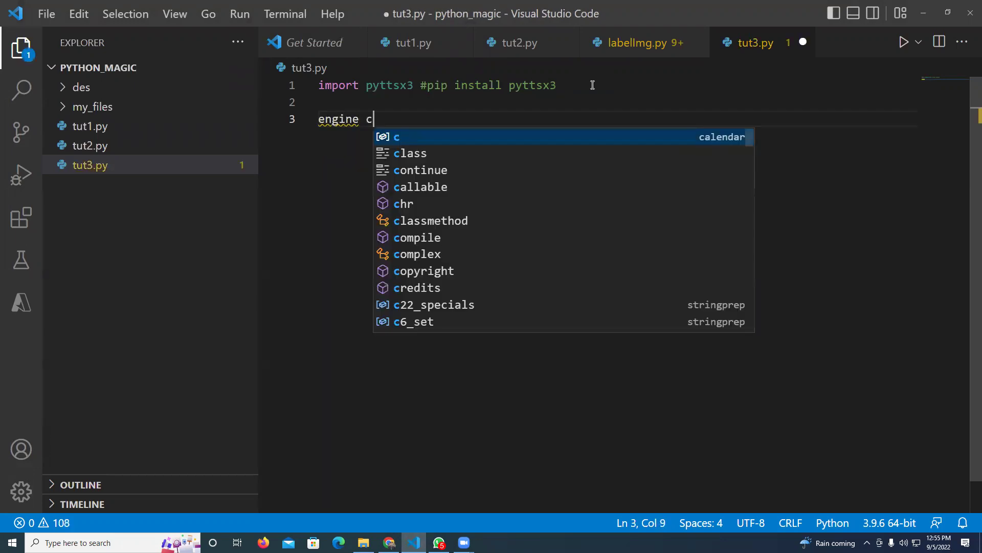
type("=")
- Write engine = pyttsx3.init('sapi5') on line 3 using autocomplete
key("BackSpace")
key("BackSpace")
key("BackSpace")
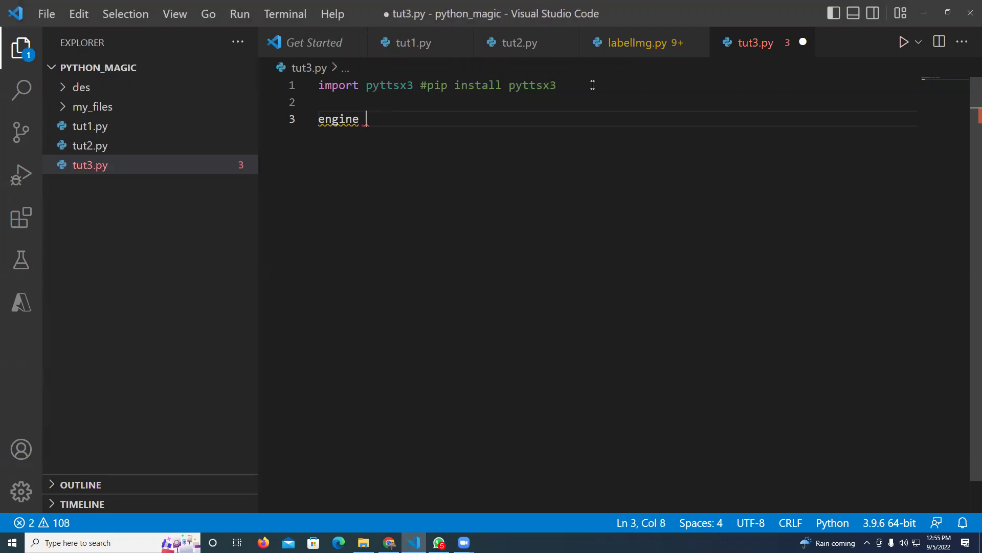
type("= py")
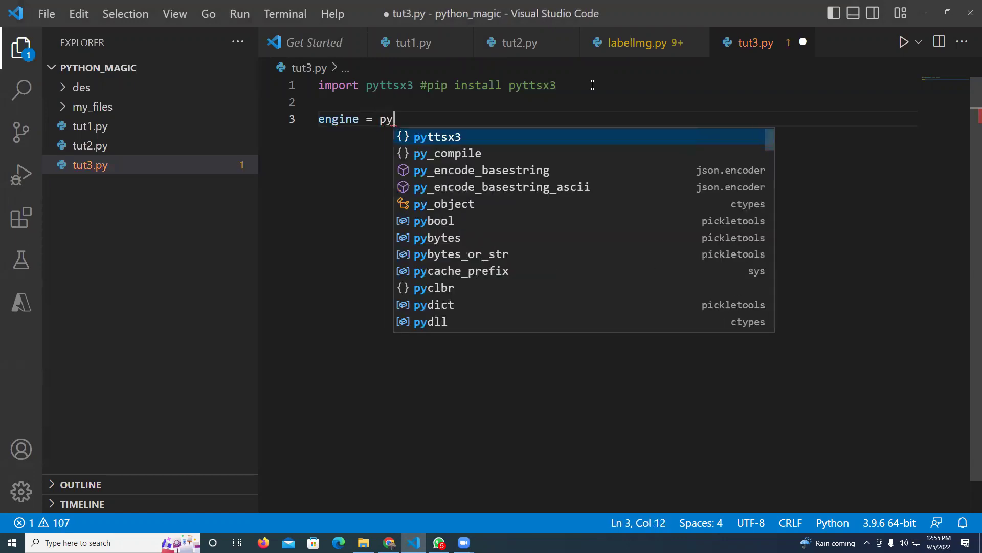
key("Tab")
type("/.")
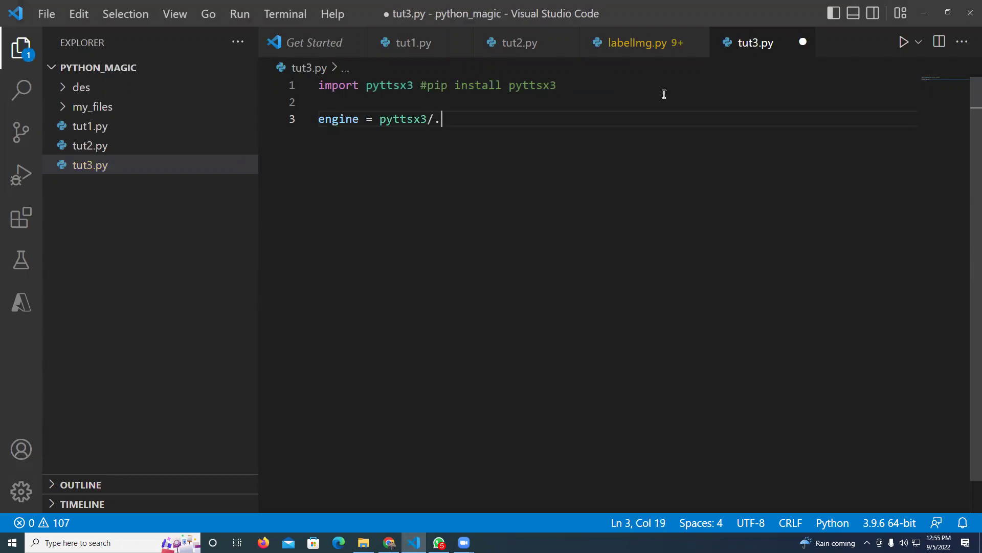
key("BackSpace")
key("BackSpace")
type(".")
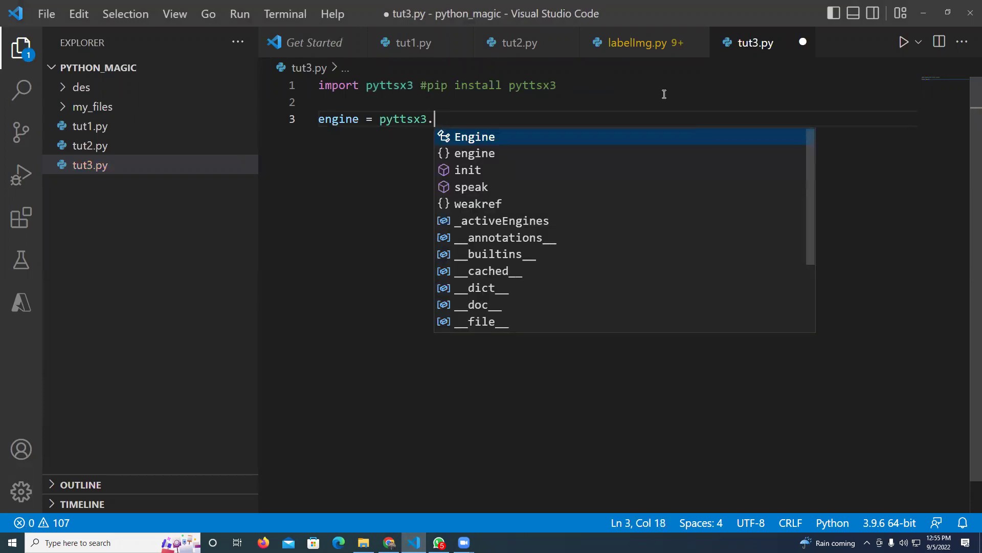
type("i")
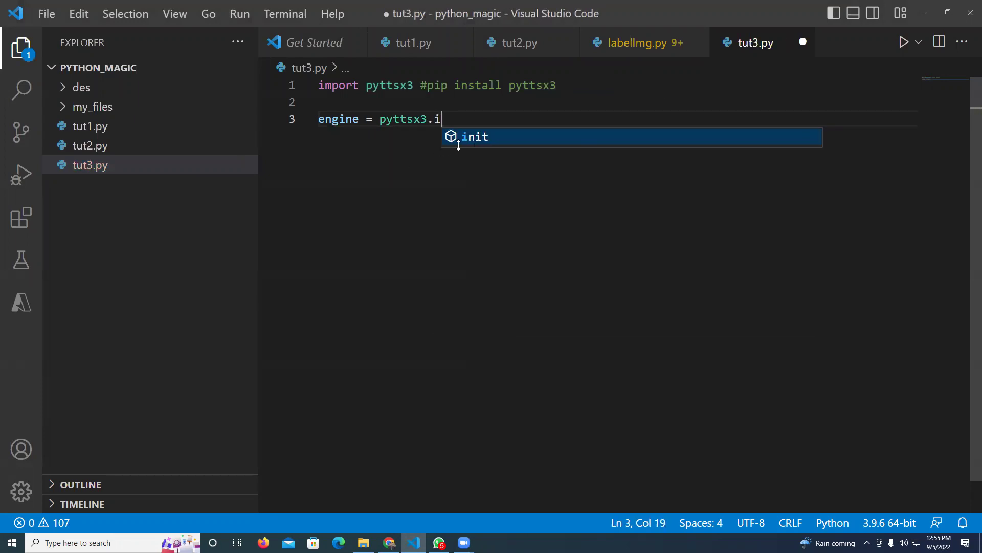
key("Tab")
type("(")
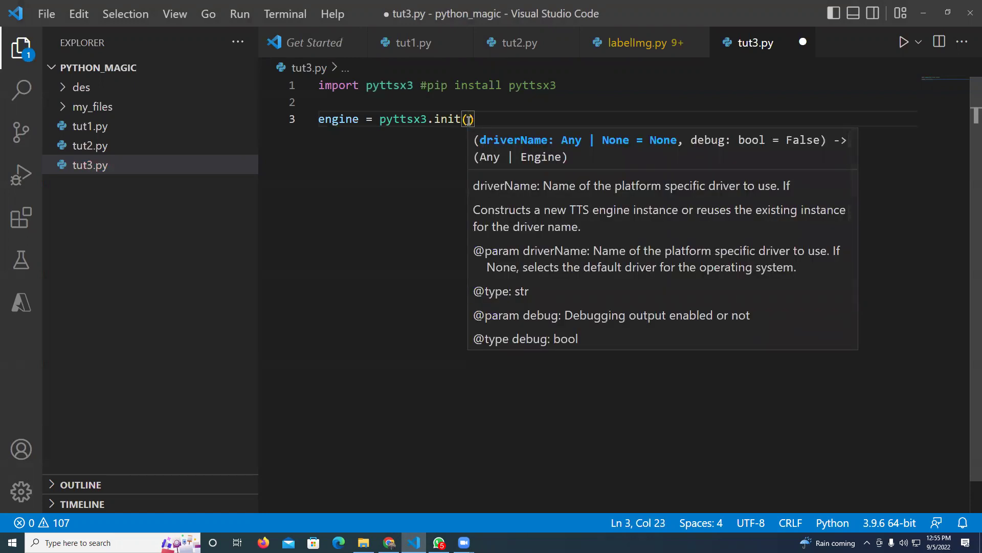
type("'")
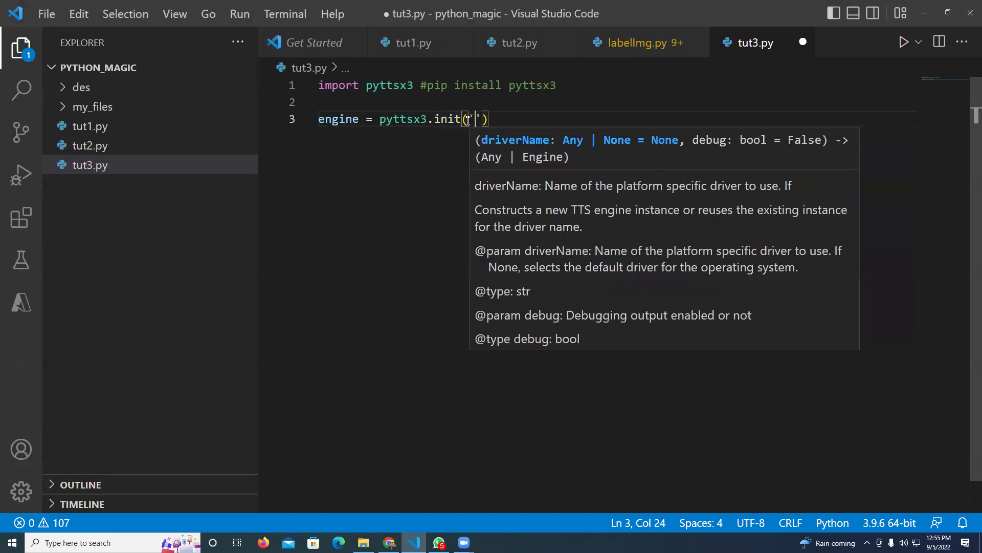
type("s")
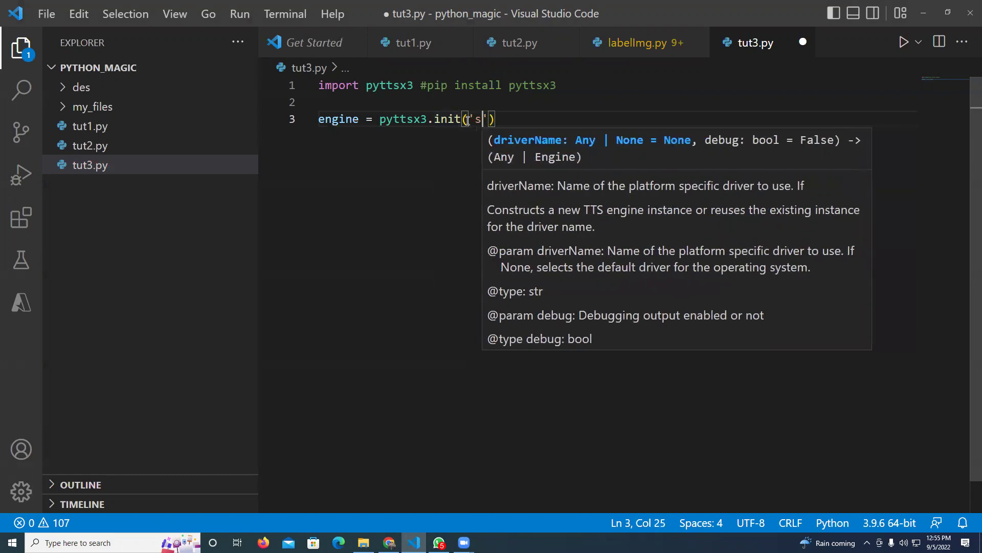
type("ap")
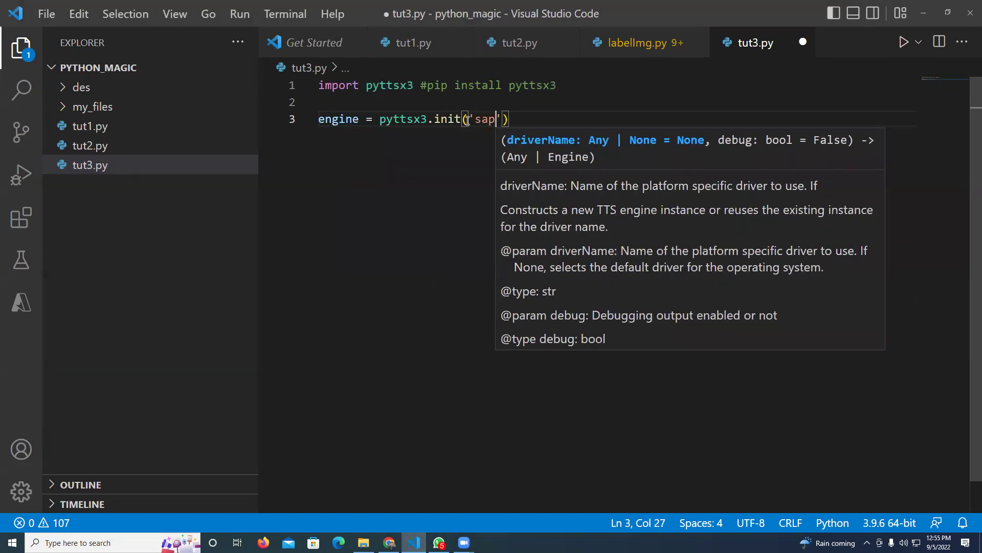
type("i5")
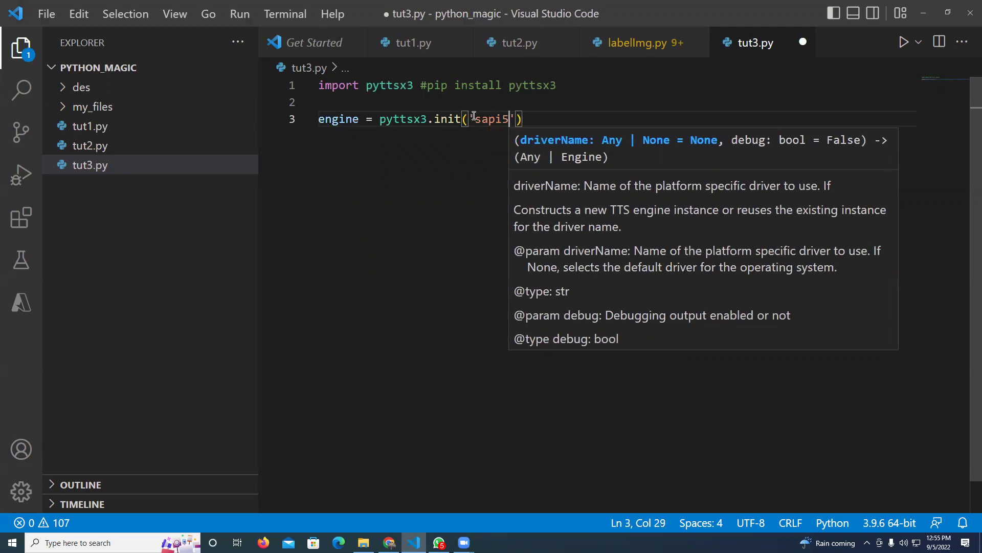
- Search Google for 'sapi5' in a new Chrome tab
left_click_drag(474, 116, 507, 119)
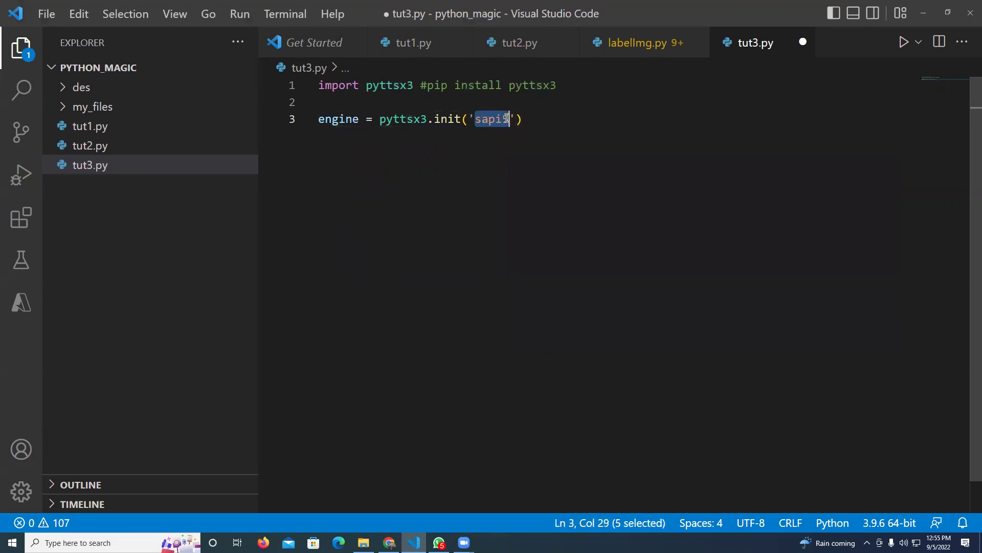
left_click(389, 543)
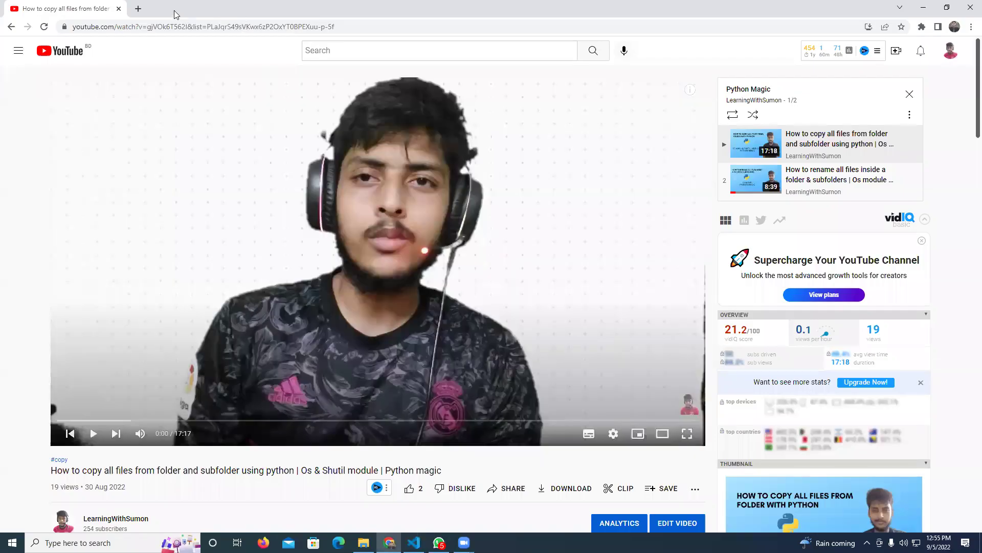
left_click(138, 8)
key("ctrl+v")
key("Return")
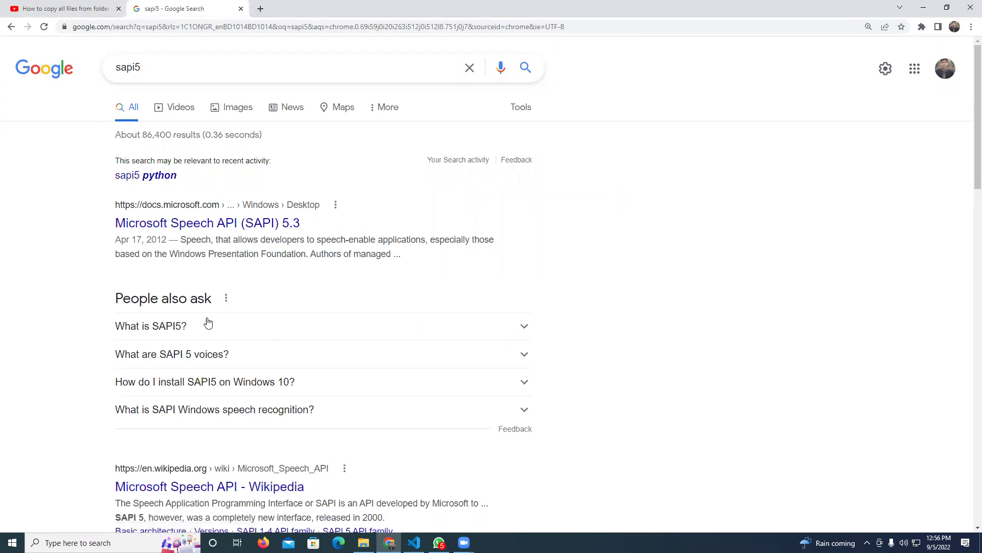
- Return to tut3.py and insert new lines below engine = pyttsx3.init('sapi5')
left_click(414, 542)
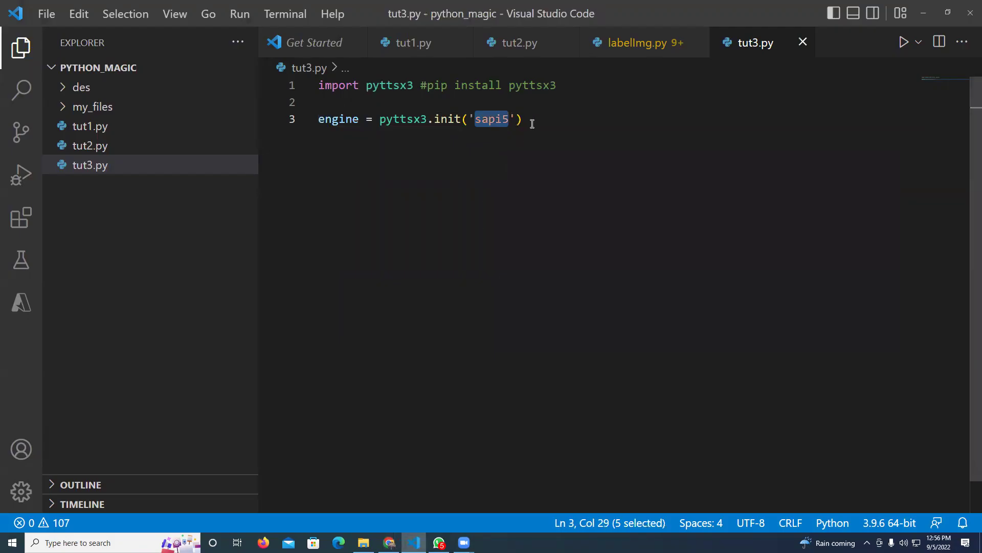
left_click(536, 121)
key("Return")
key("Return")
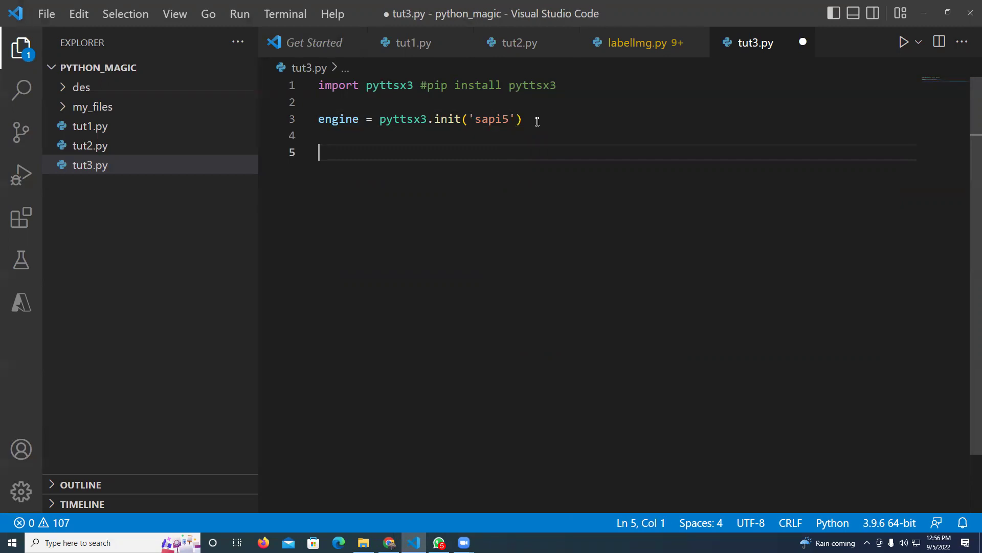
type("voiceas")
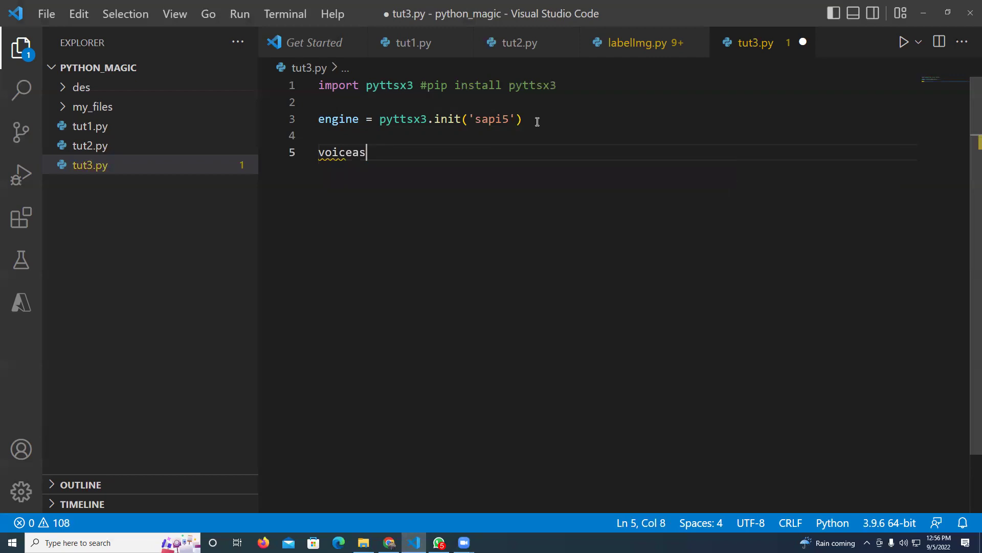
- Write voices = engine.getProperty('voices') on line 5 with autocomplete, start line 6, and save
key("BackSpace")
key("BackSpace")
key("BackSpace")
type("s")
key("BackSpace")
type("es ")
type("= ")
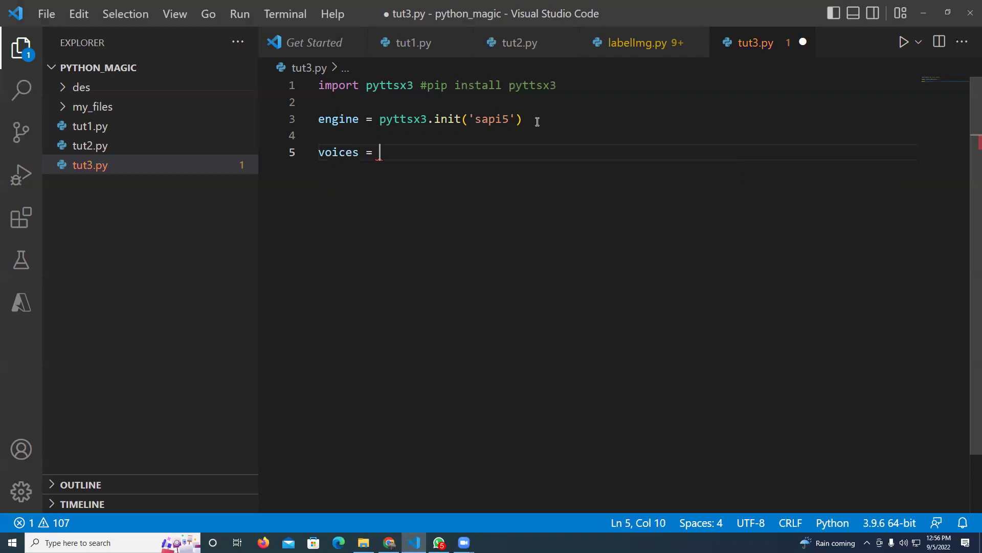
type("en")
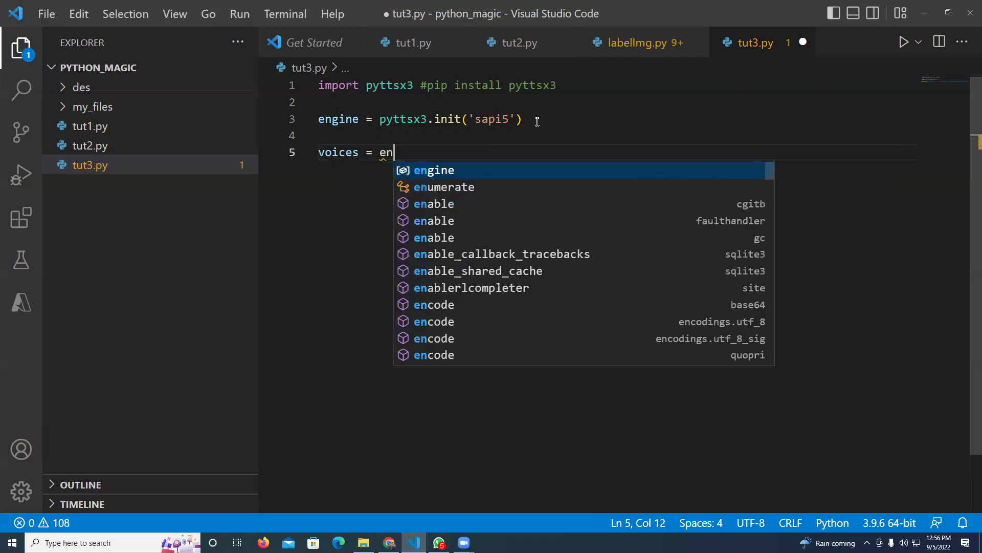
type("g")
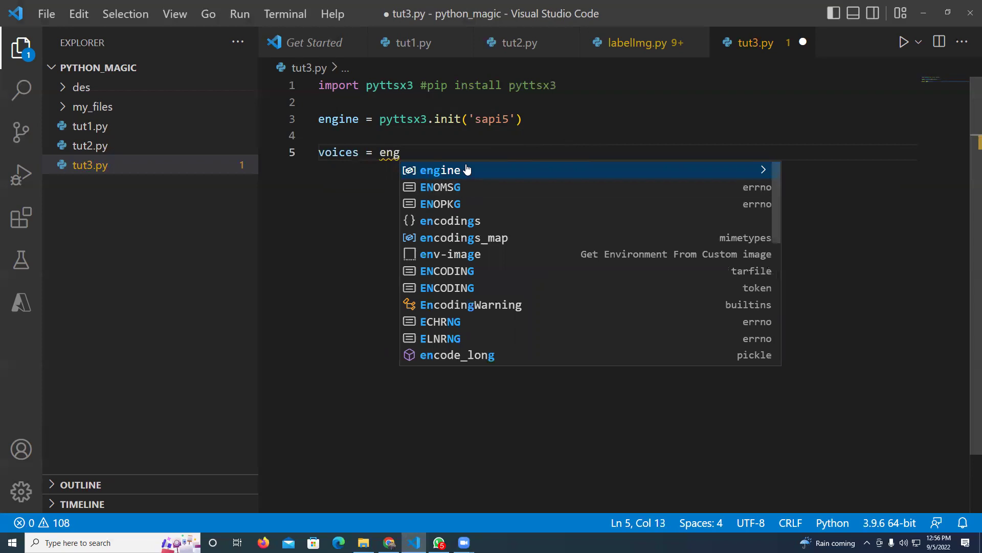
left_click(466, 169)
type(".ge")
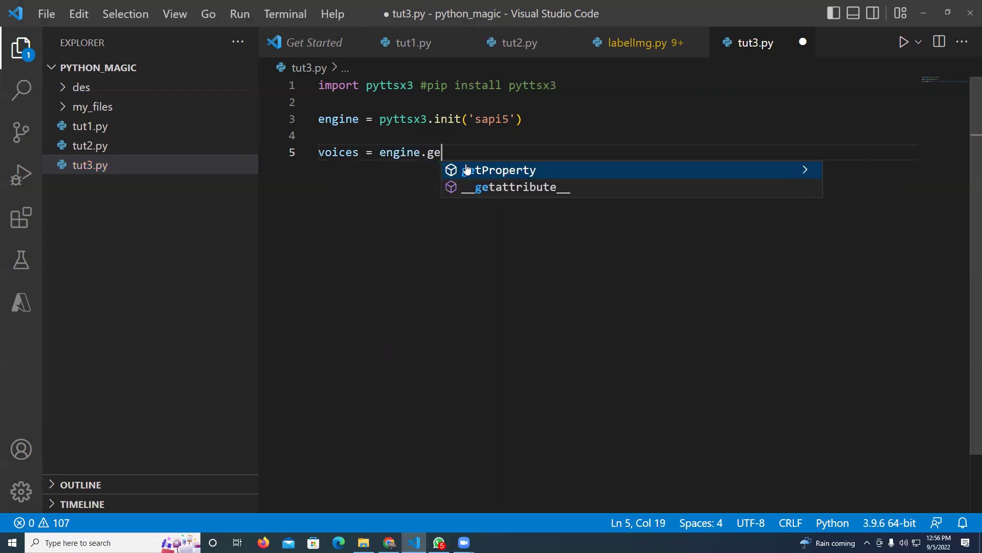
type("t")
left_click(506, 170)
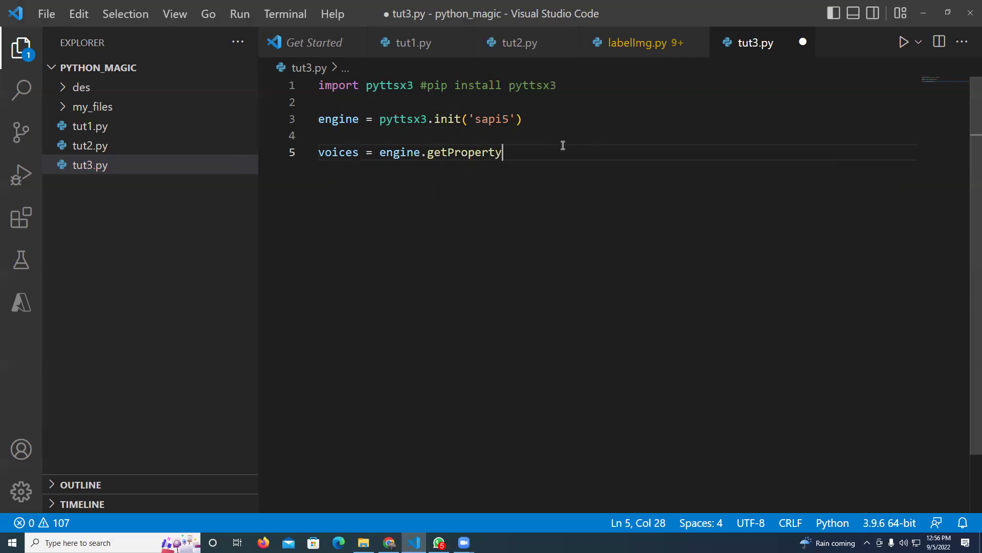
type("(")
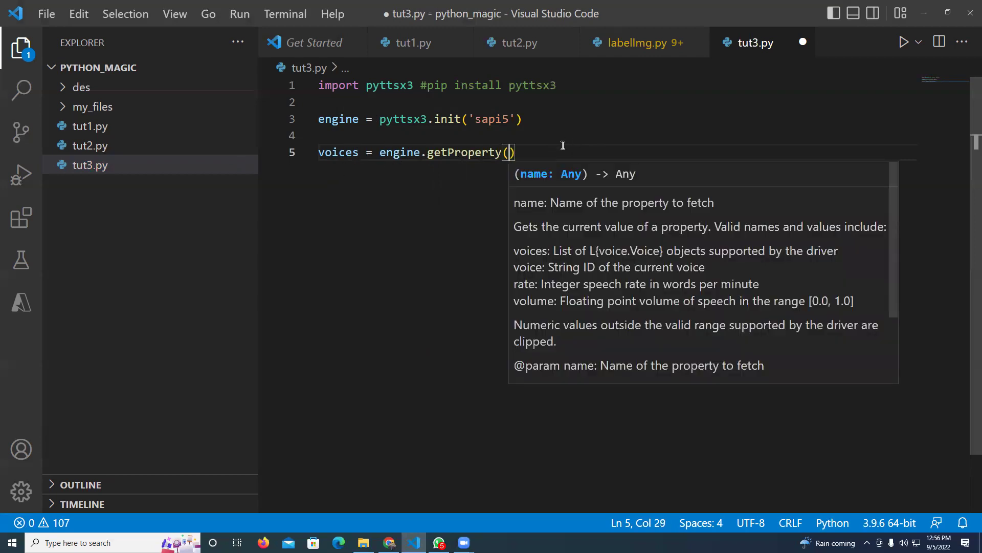
type("v")
key("BackSpace")
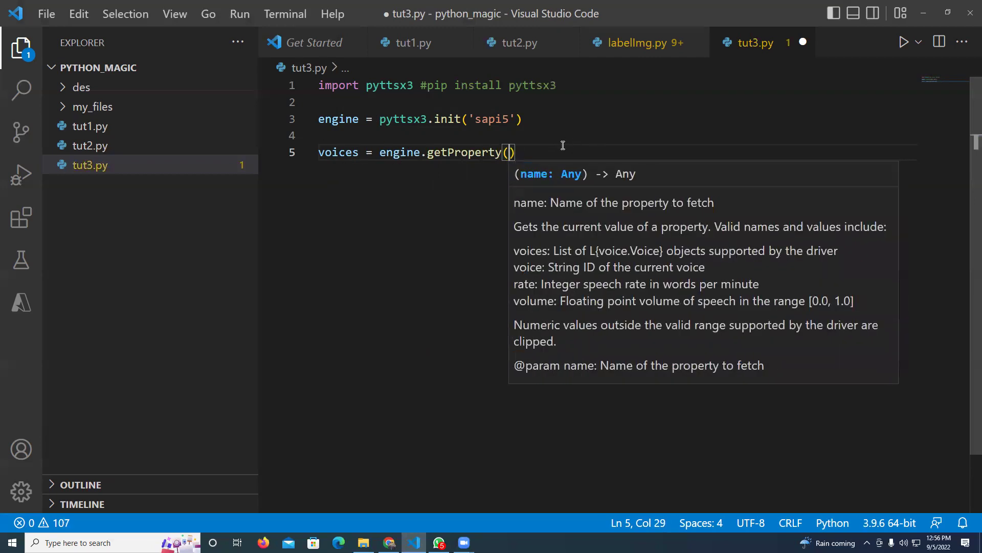
type("'voic")
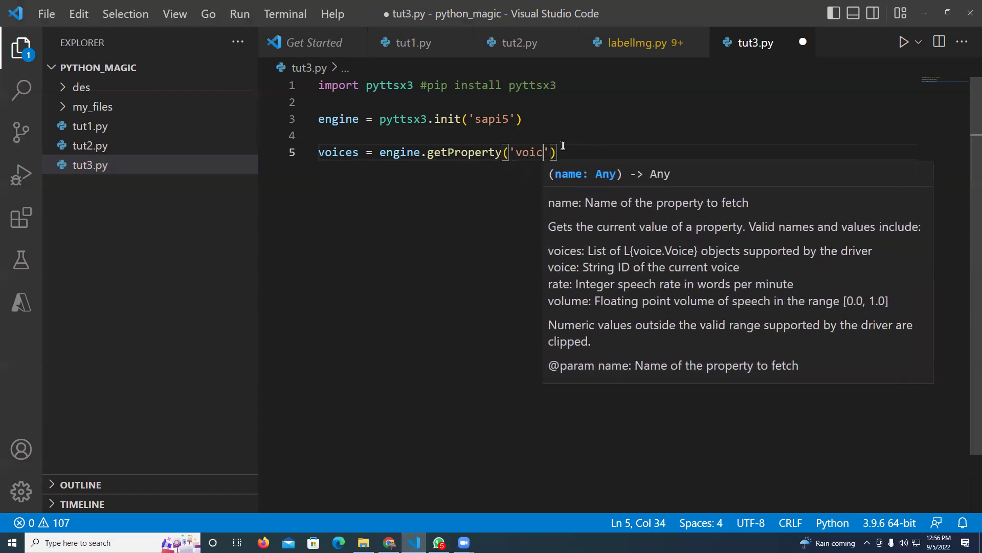
type("es")
left_click(590, 154)
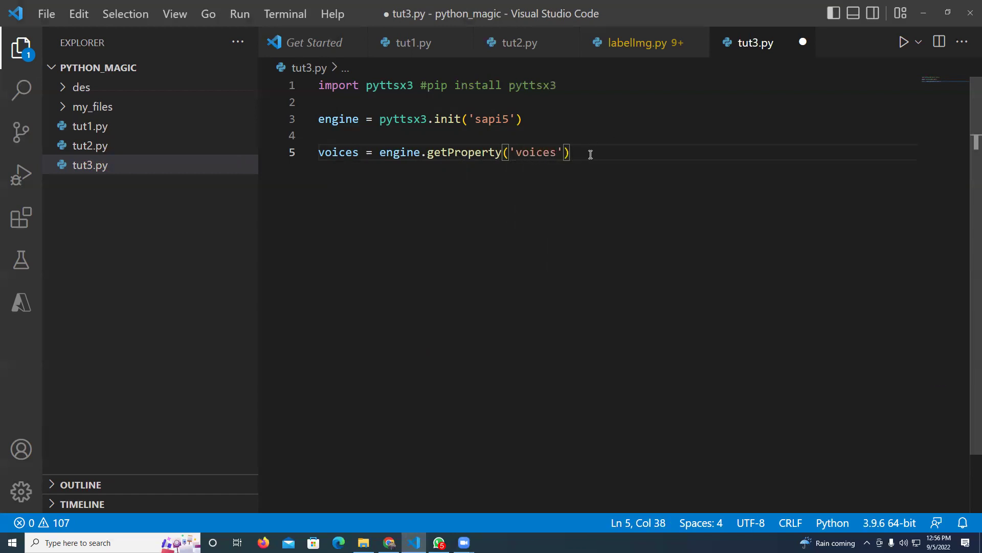
key("Return")
key("ctrl+s")
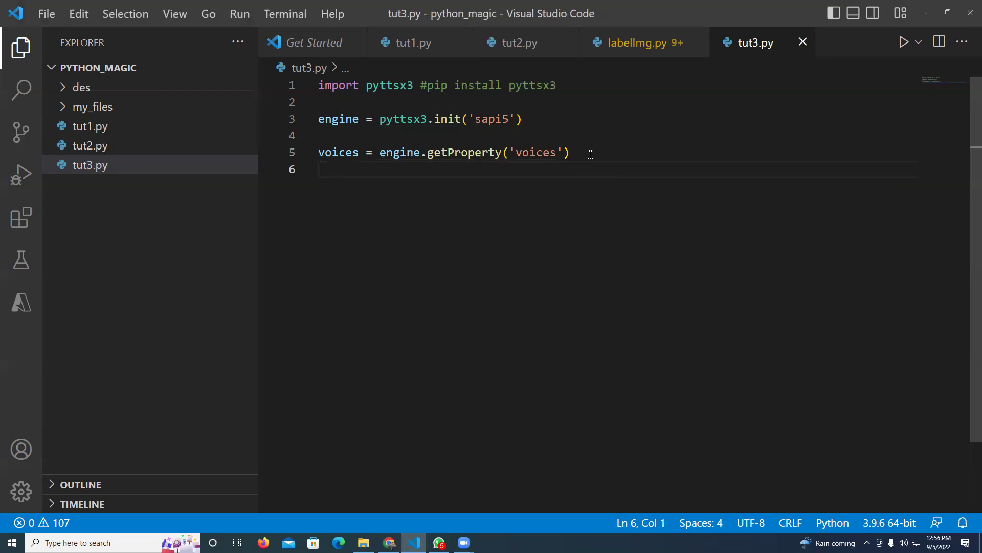
type("ppr")
- Write print(voices) on line 6 and save tut3.py
key("BackSpace")
key("BackSpace")
type("r")
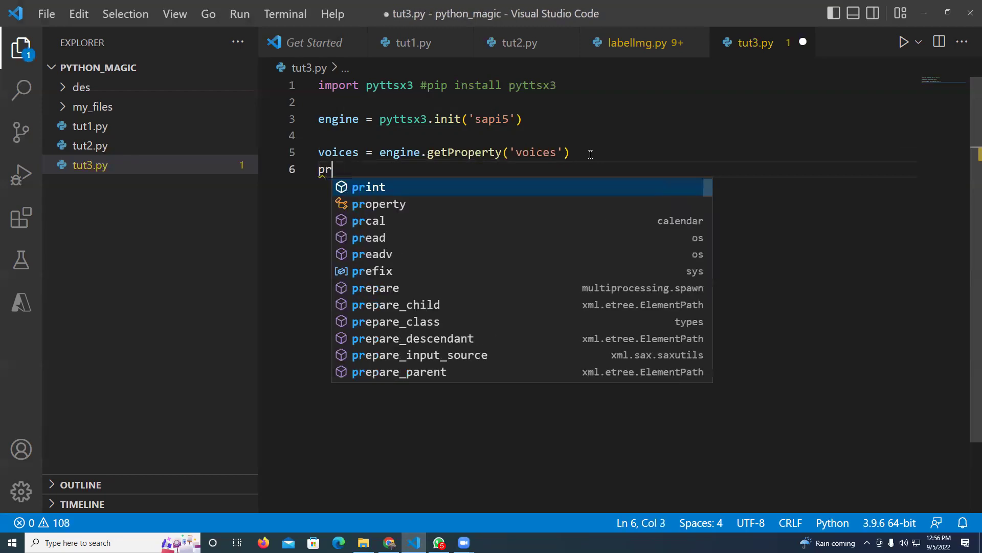
type("int")
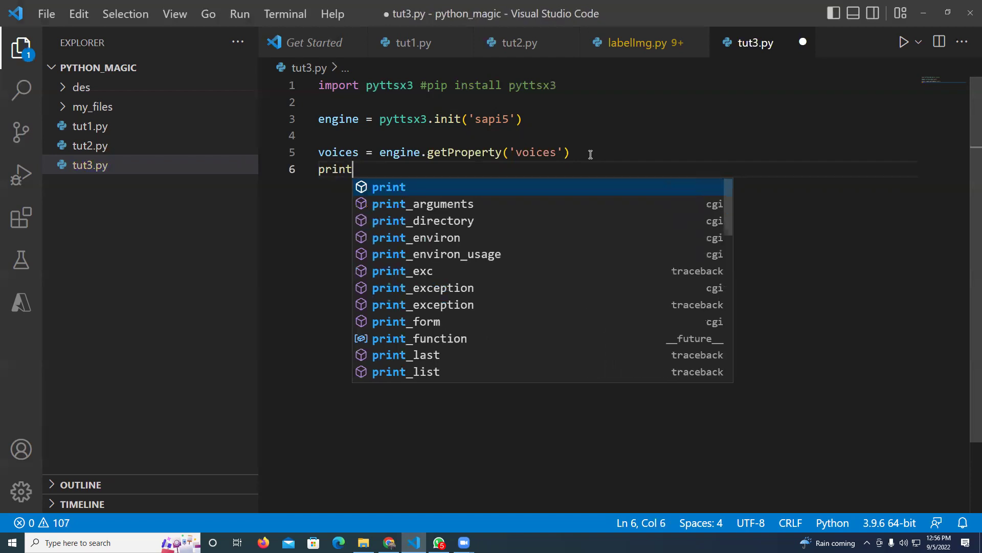
type("(")
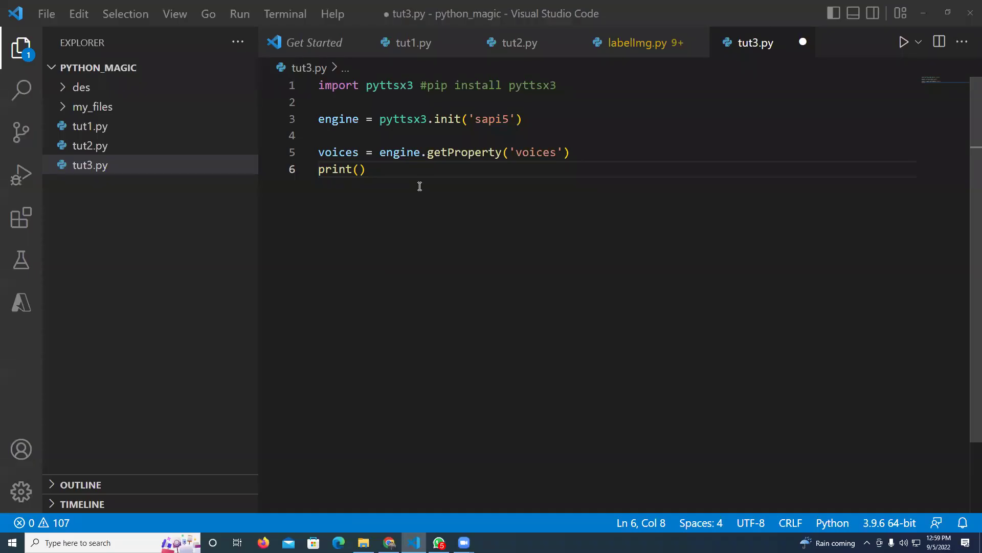
left_click(358, 169)
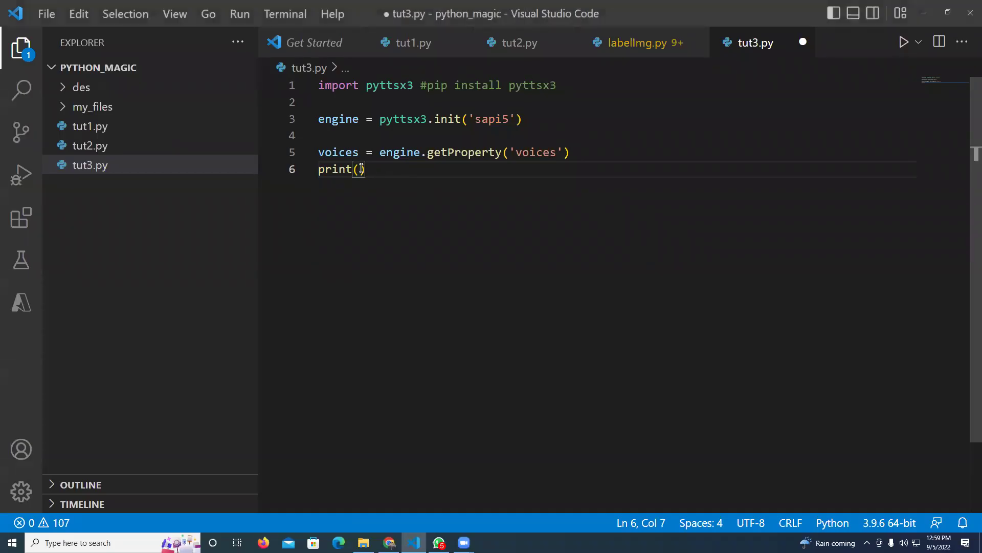
type("co")
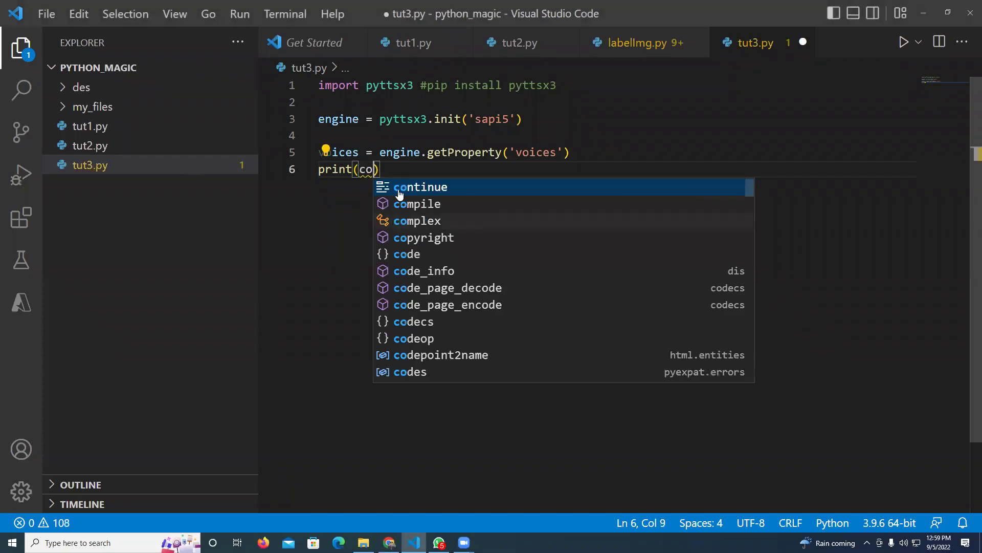
key("BackSpace")
key("BackSpace")
type("vo")
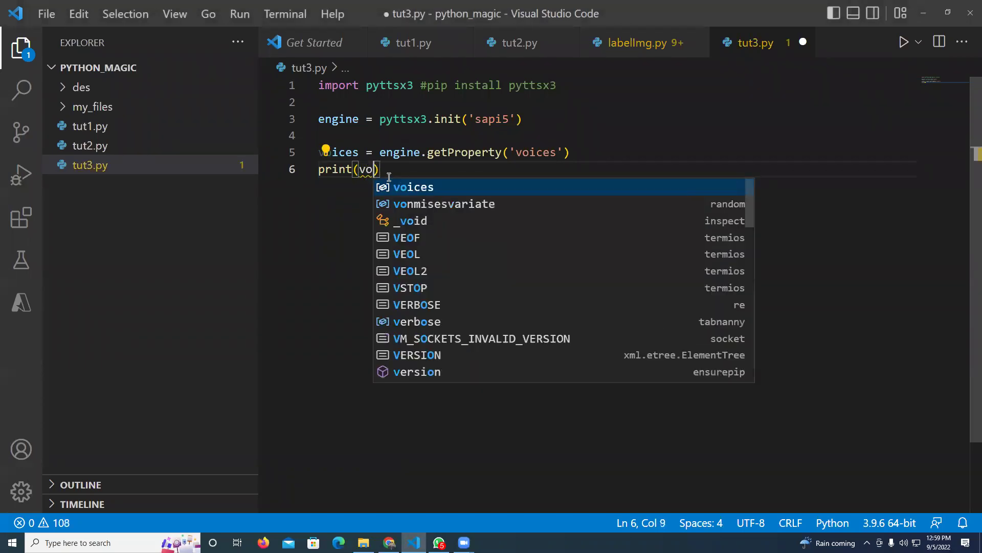
left_click(432, 191)
key("ctrl+z")
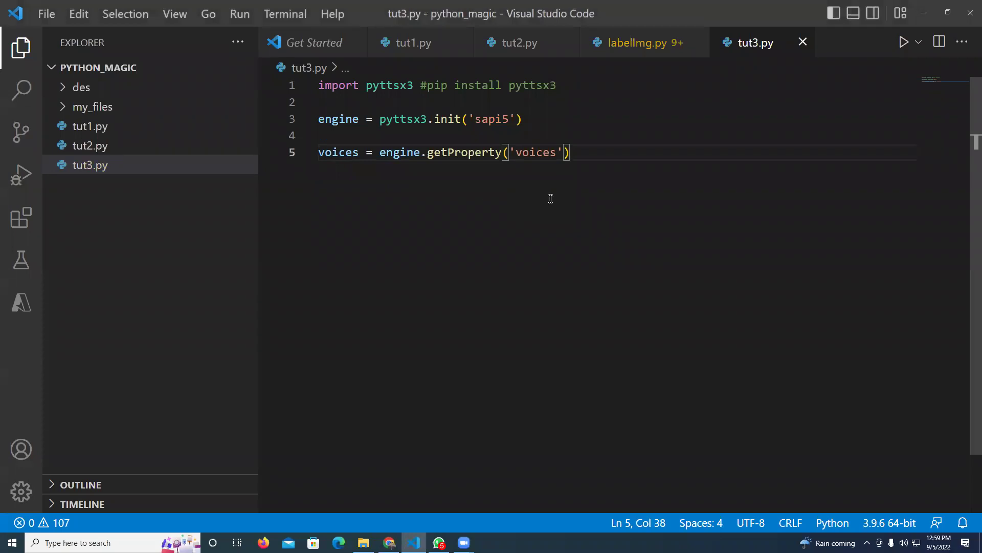
key("ctrl+y")
key("ctrl+s")
- Run tut3.py as a Python file and enlarge the terminal showing two Voice objects
left_click(918, 42)
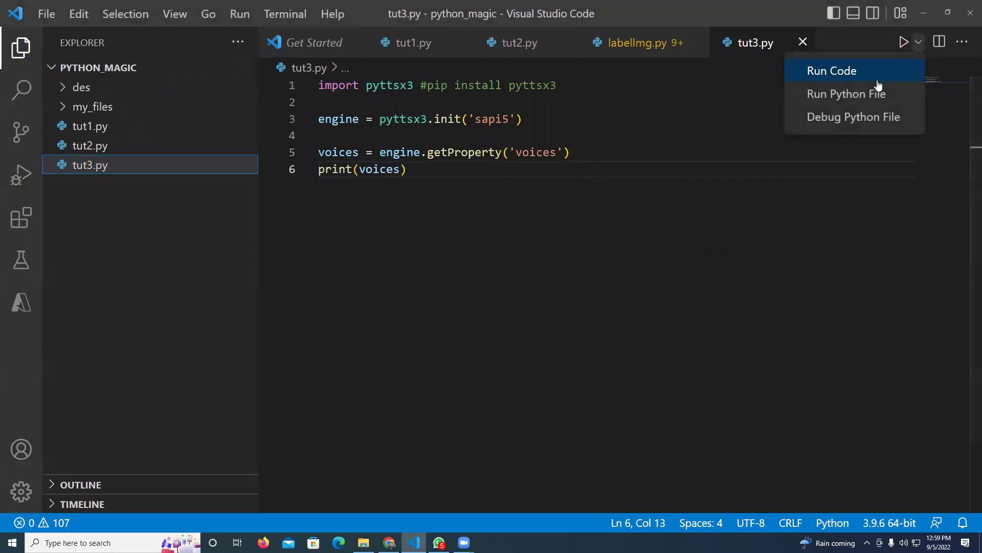
left_click(874, 93)
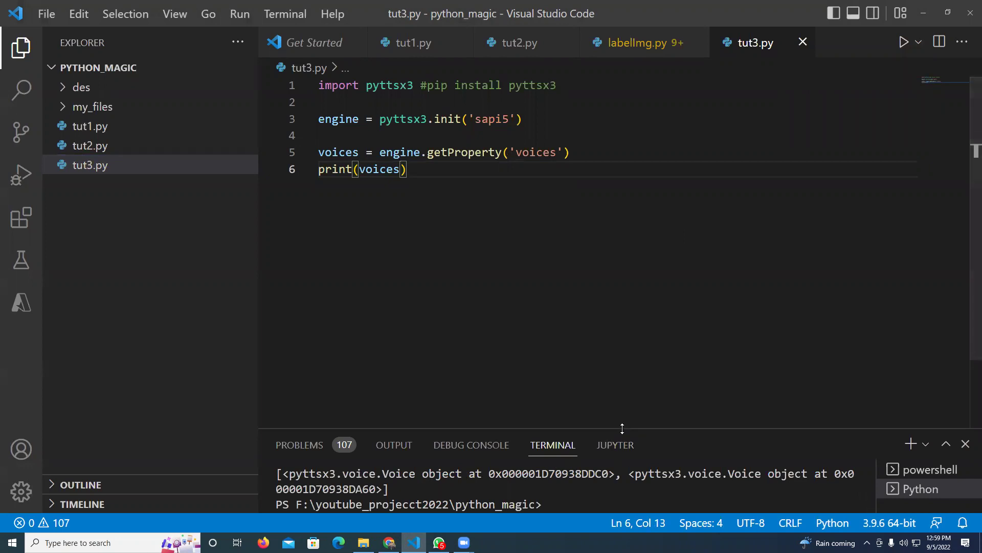
left_click_drag(623, 427, 595, 320)
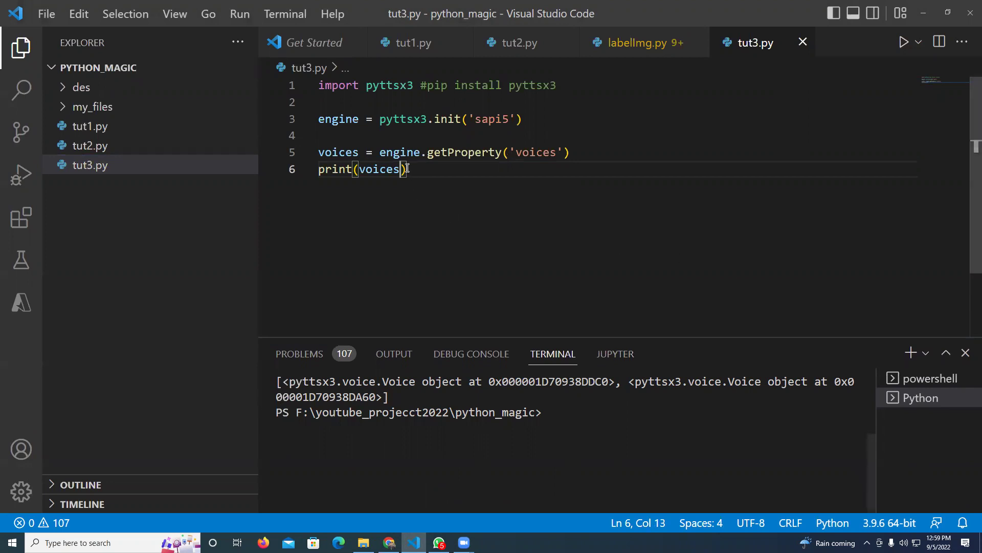
mouse_move(379, 169)
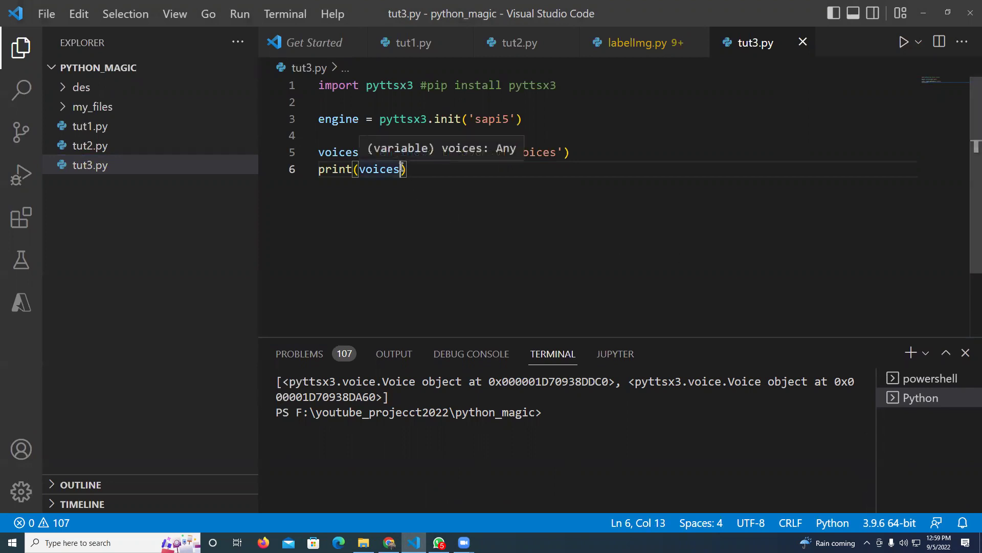
type("[0")
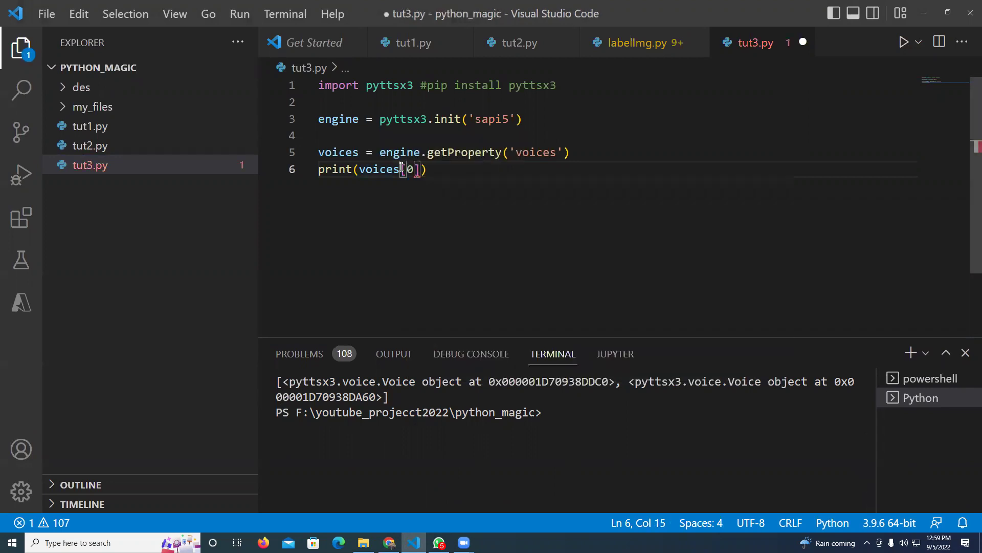
type("].i")
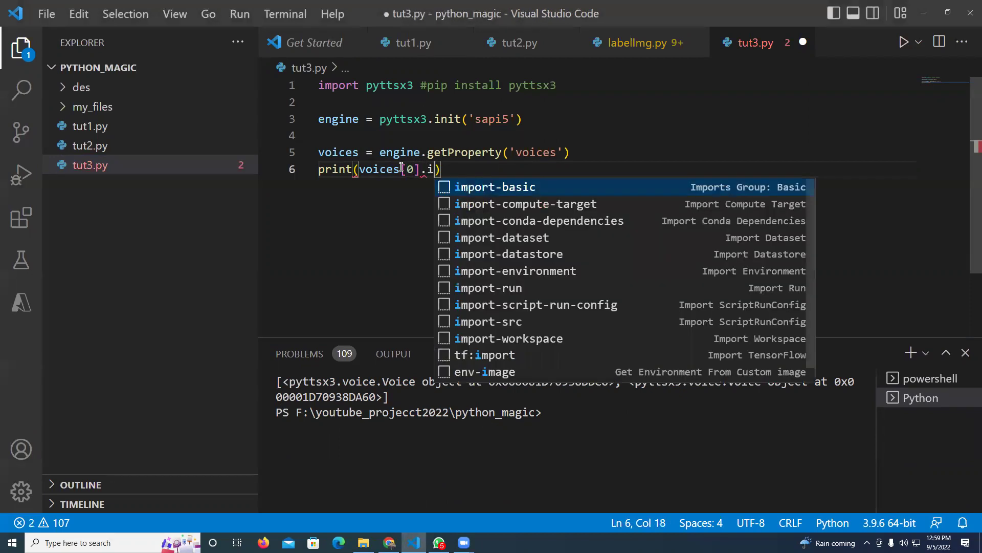
type("d")
- Save and run print(voices[0].id), then highlight the printed DAVID voice id
key("ctrl+s")
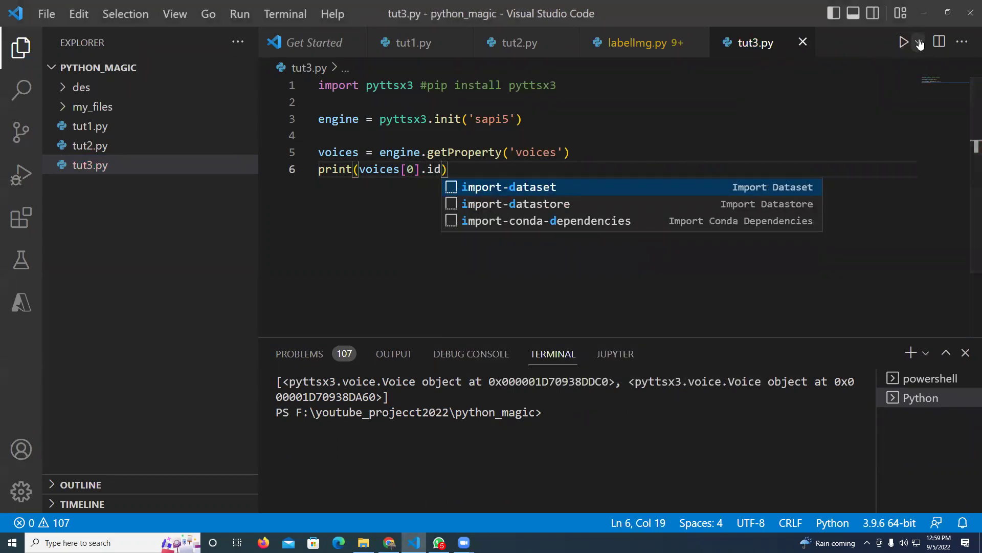
left_click(918, 42)
left_click(845, 94)
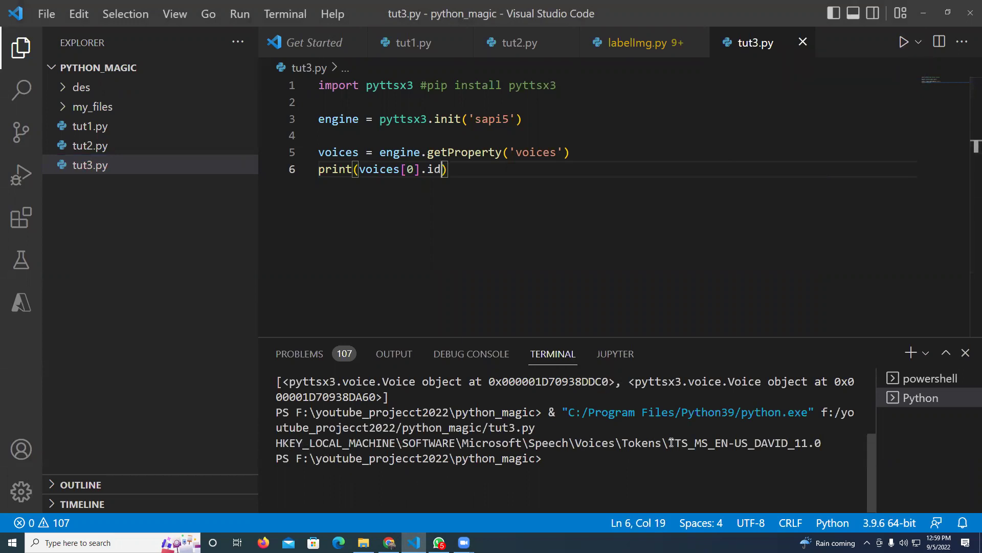
left_click_drag(669, 443, 824, 442)
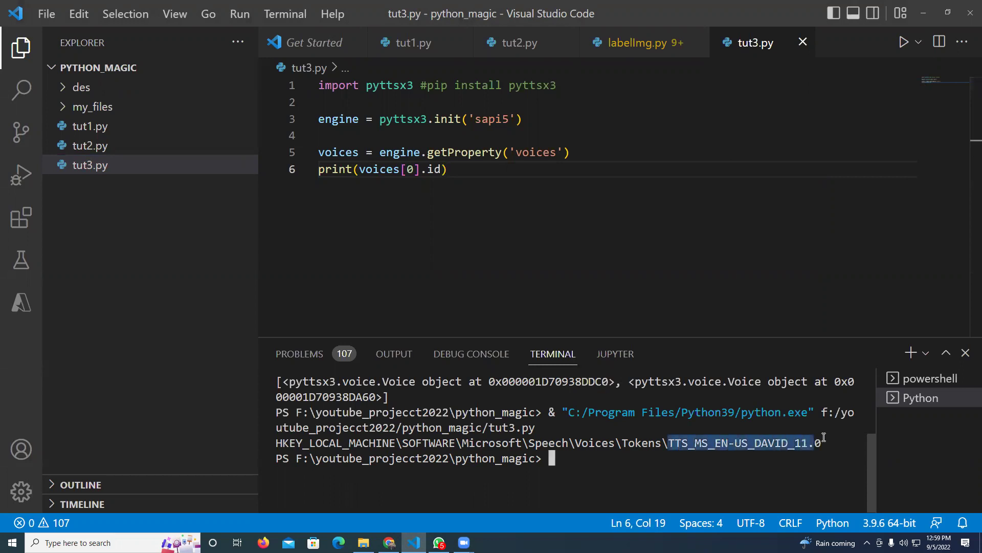
- Change the index to voices[1], rerun to show the ZIRA id, and resize the terminal
left_click(415, 170)
key("BackSpace")
type("1")
key("ctrl+s")
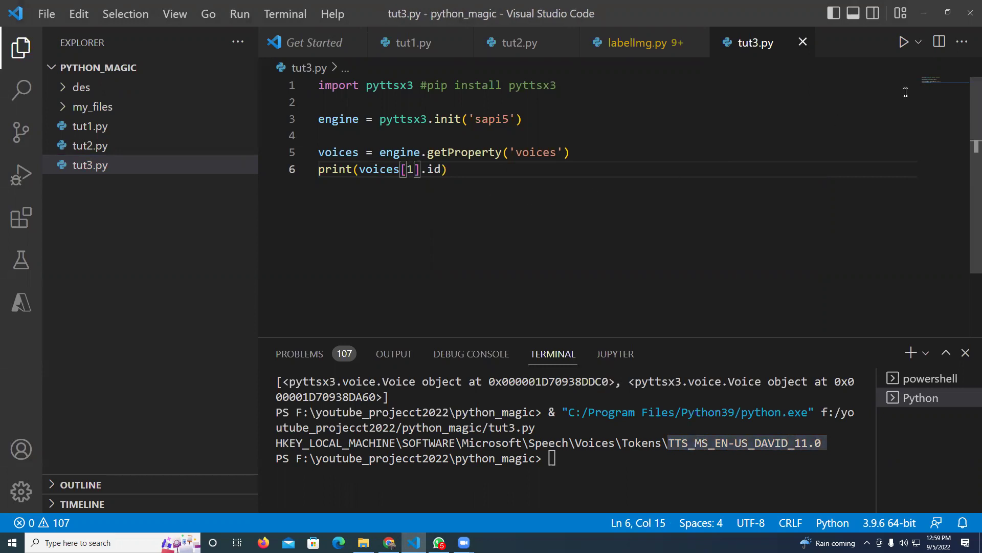
left_click(917, 42)
left_click(852, 92)
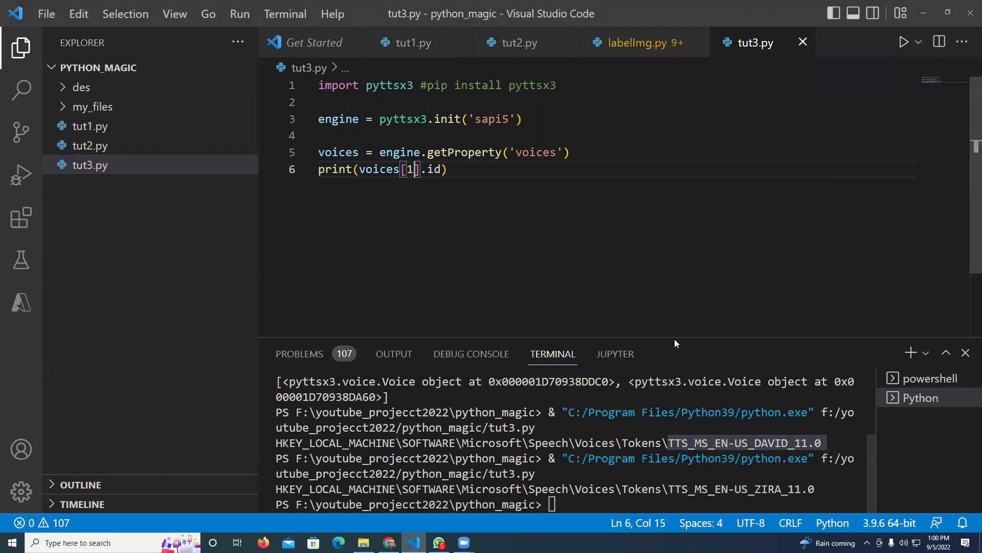
left_click_drag(675, 338, 660, 177)
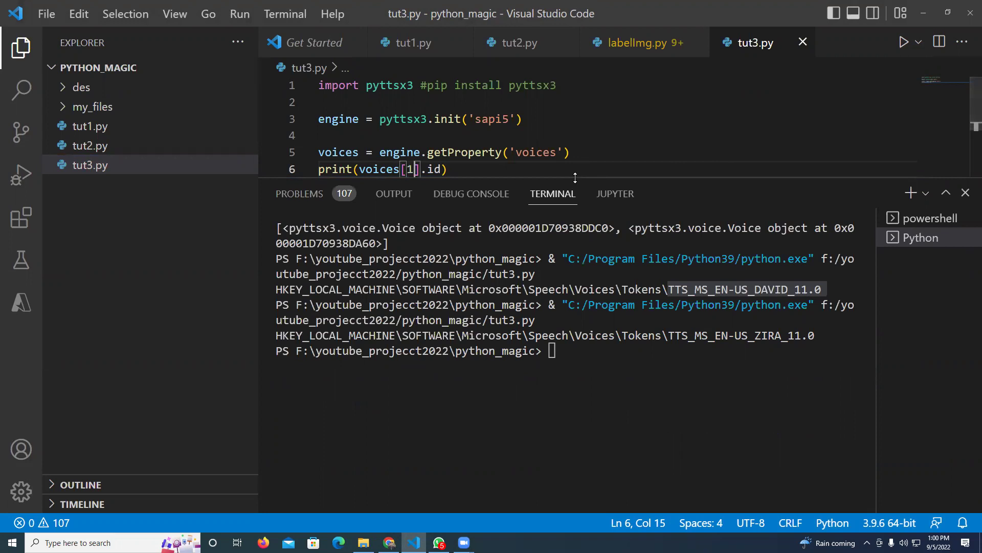
left_click_drag(580, 174, 580, 373)
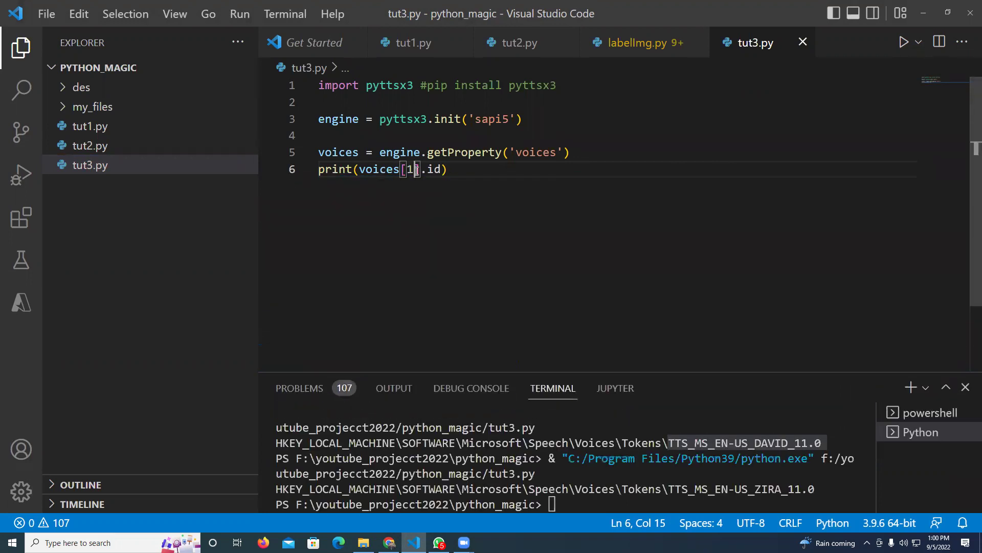
- Restore index 0 and comment out the print(voices[0].id) line
key("BackSpace")
type("0")
left_click(463, 169)
key("shift+Home")
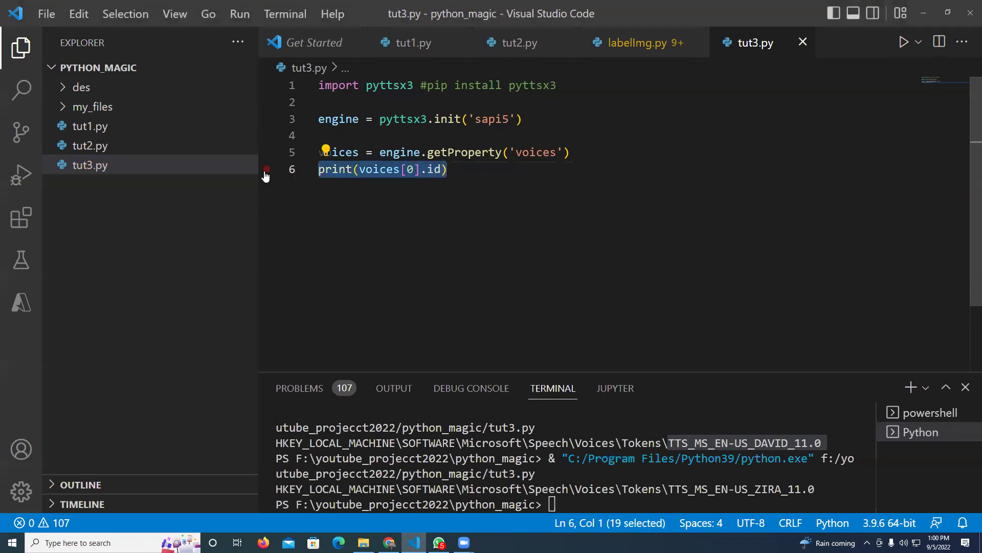
key("ctrl+slash")
left_click(375, 169)
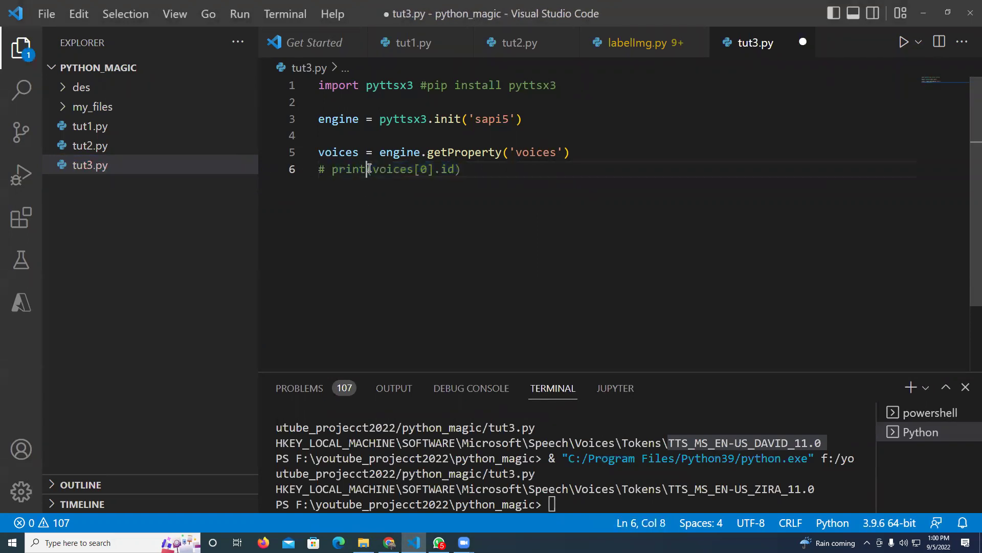
left_click_drag(374, 169, 458, 169)
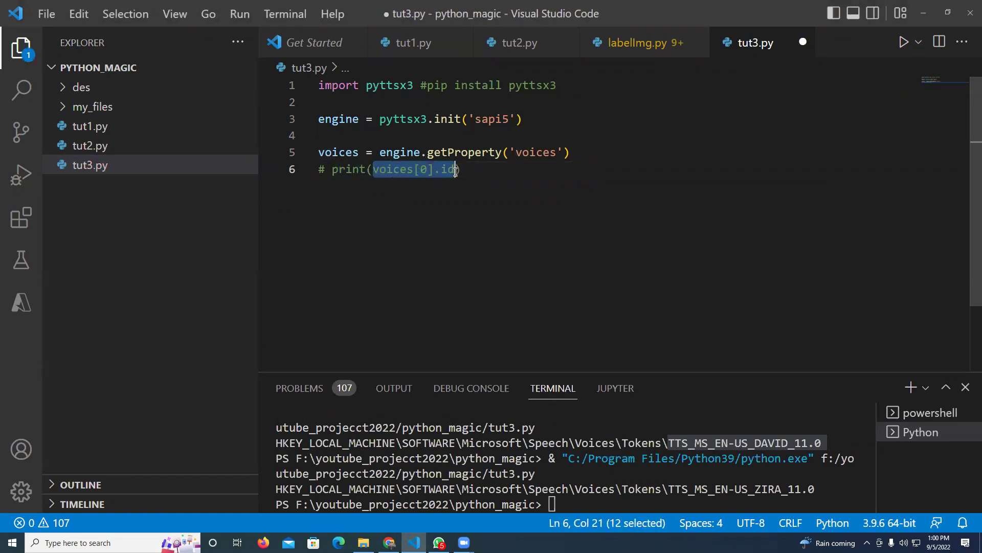
- Add blank lines and start line 8 with 'engine.' via autocomplete
left_click(497, 174)
key("Return")
key("Return")
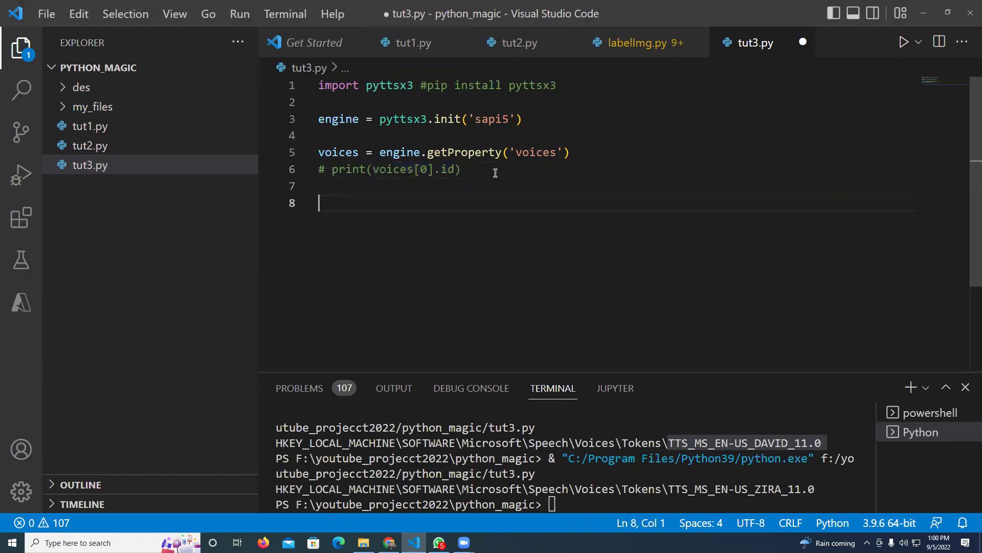
type("ei")
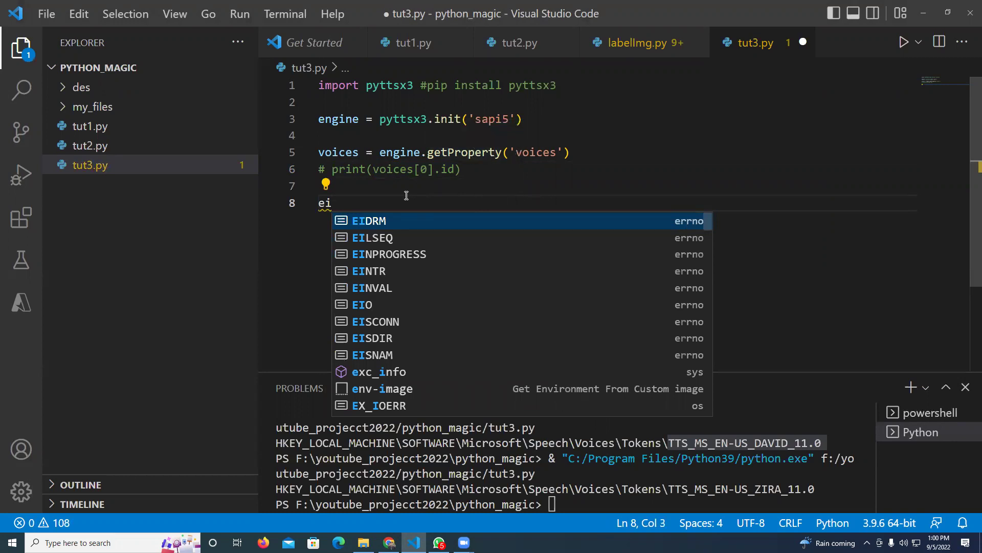
type("ng")
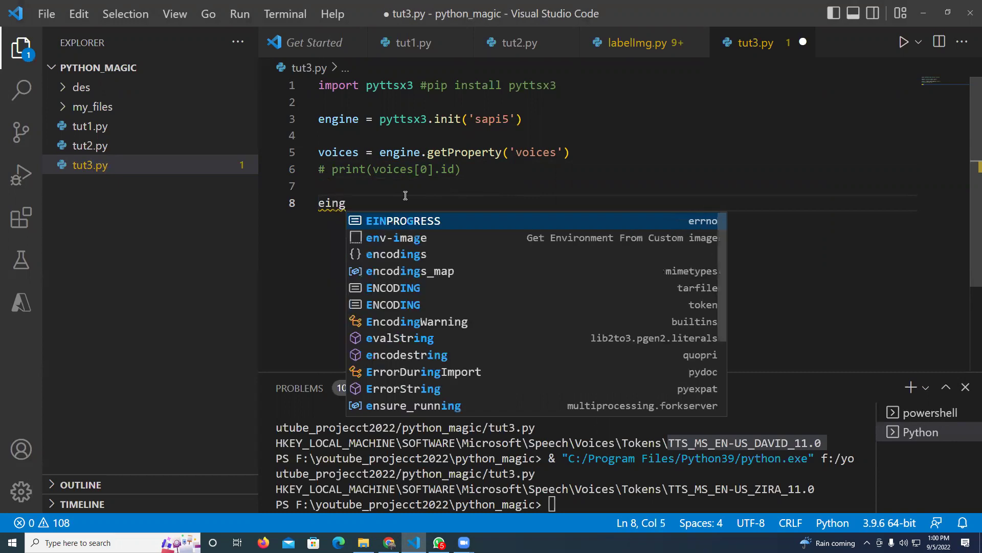
key("BackSpace")
key("BackSpace")
key("BackSpace")
type("ng")
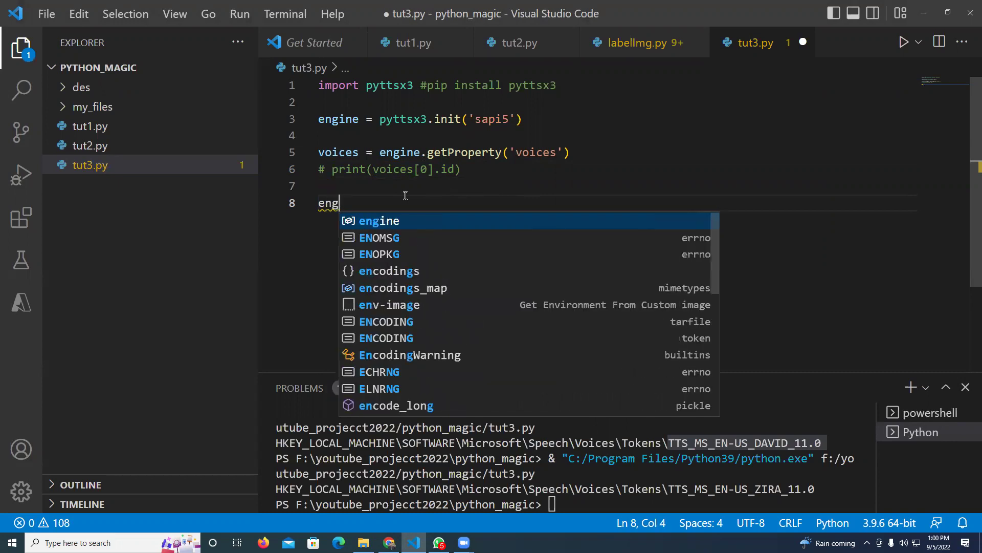
left_click(412, 217)
type(".")
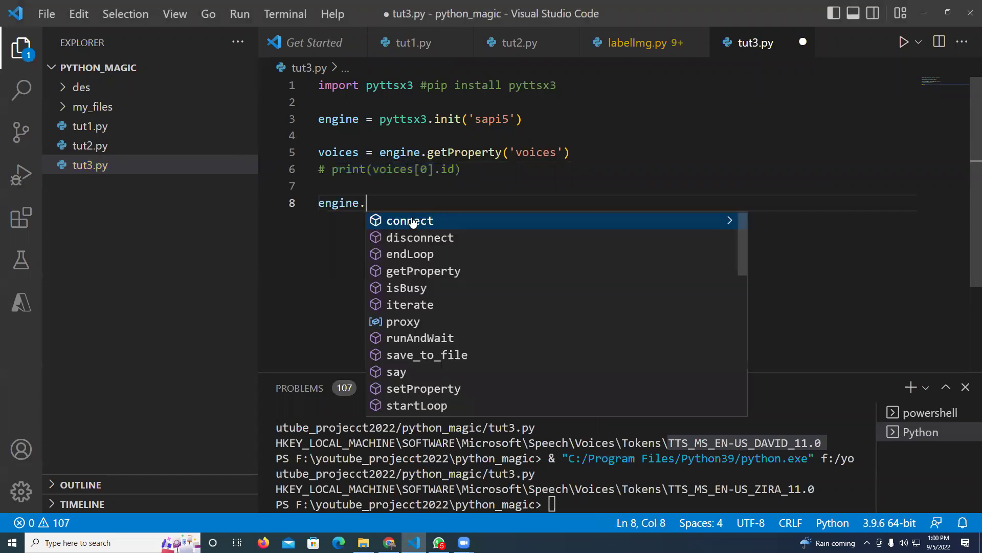
type("s")
- Complete line 8 as engine.setProperty('voice',voices[0].id), fixing the quotes
left_click(458, 251)
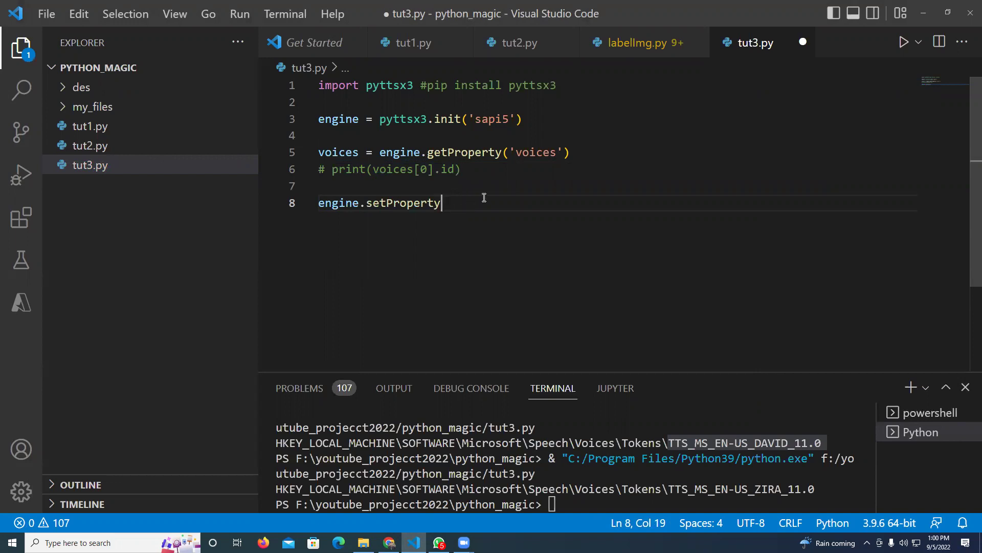
type("(")
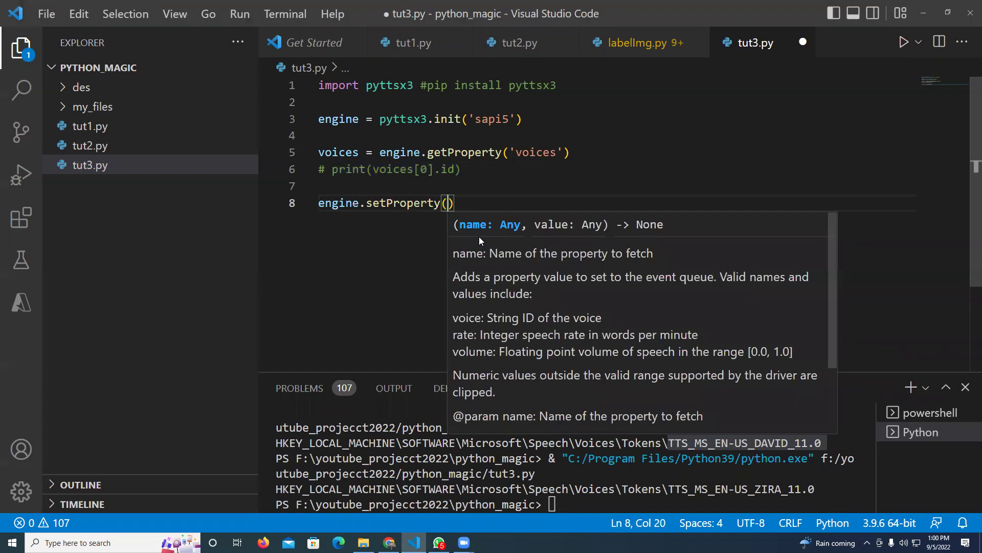
type("'")
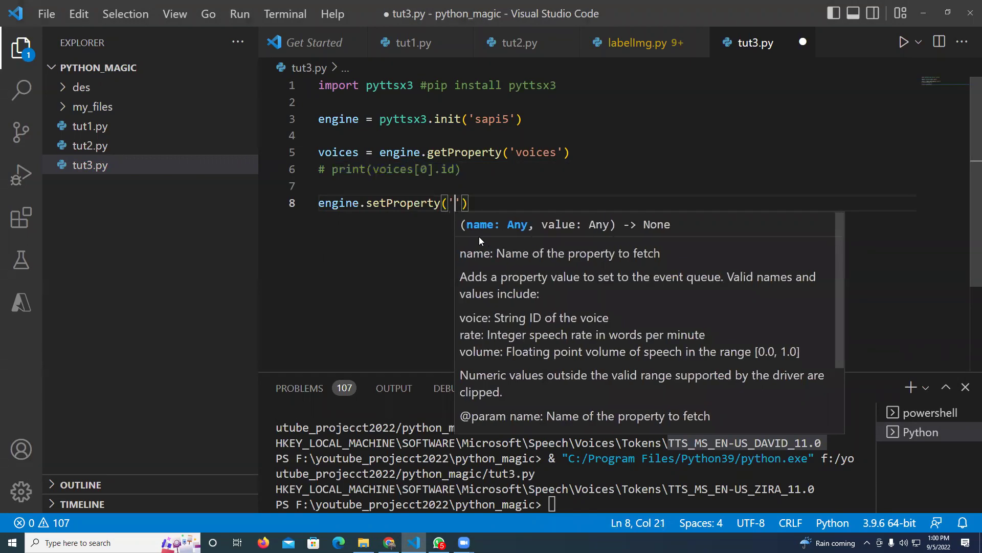
type("voice")
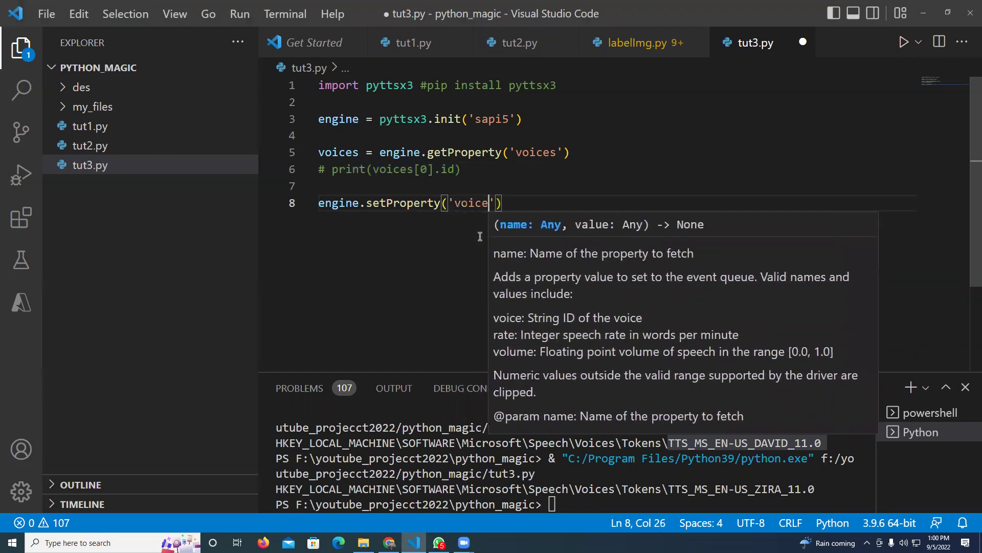
type(",voices[0].id")
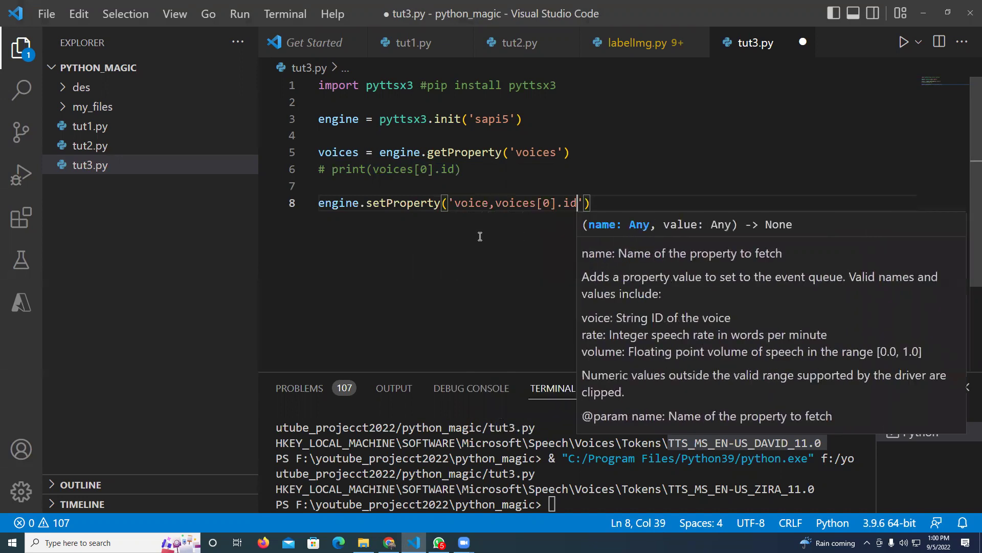
left_click(495, 203)
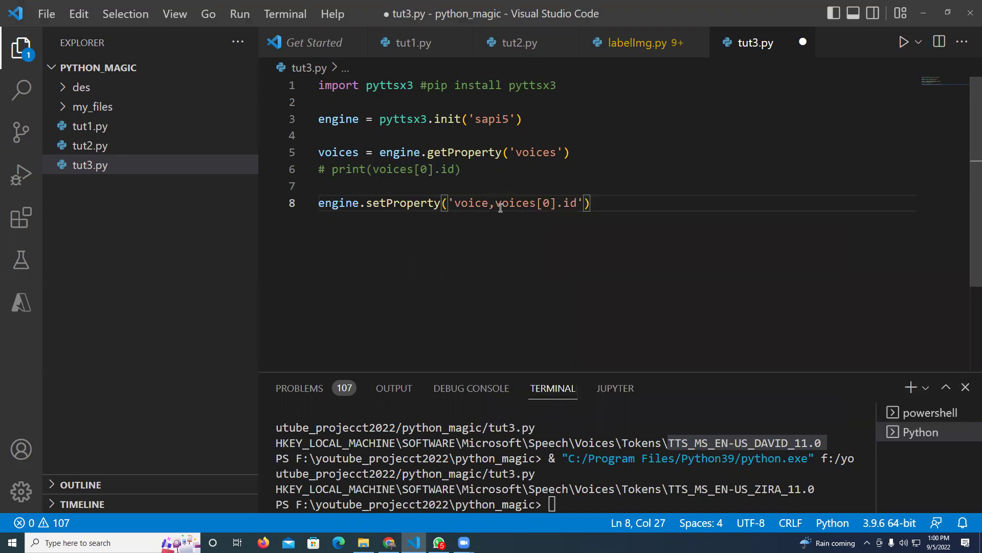
key("Right")
key("Right")
key("Right")
left_click(495, 202)
type("'")
left_click(599, 202)
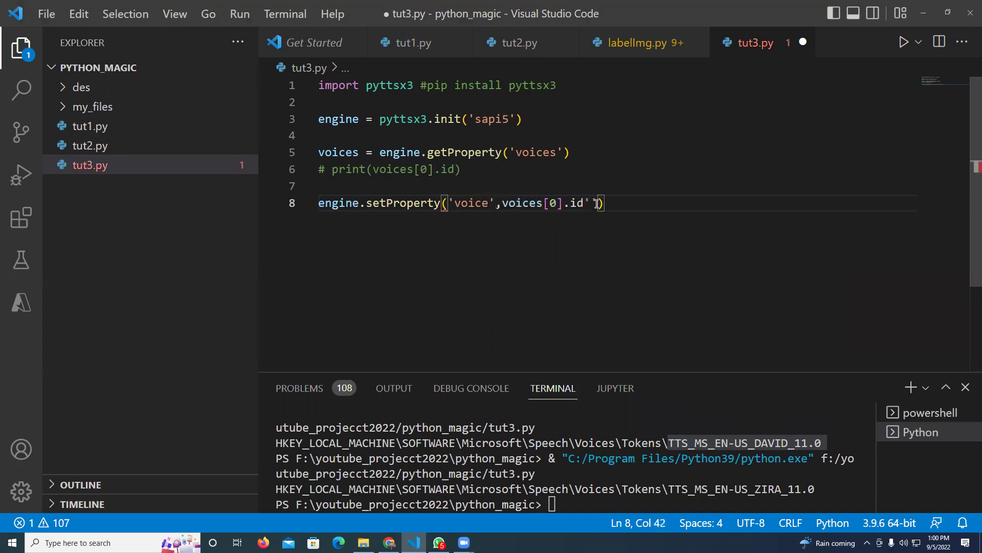
key("BackSpace")
key("BackSpace")
key("BackSpace")
type("d")
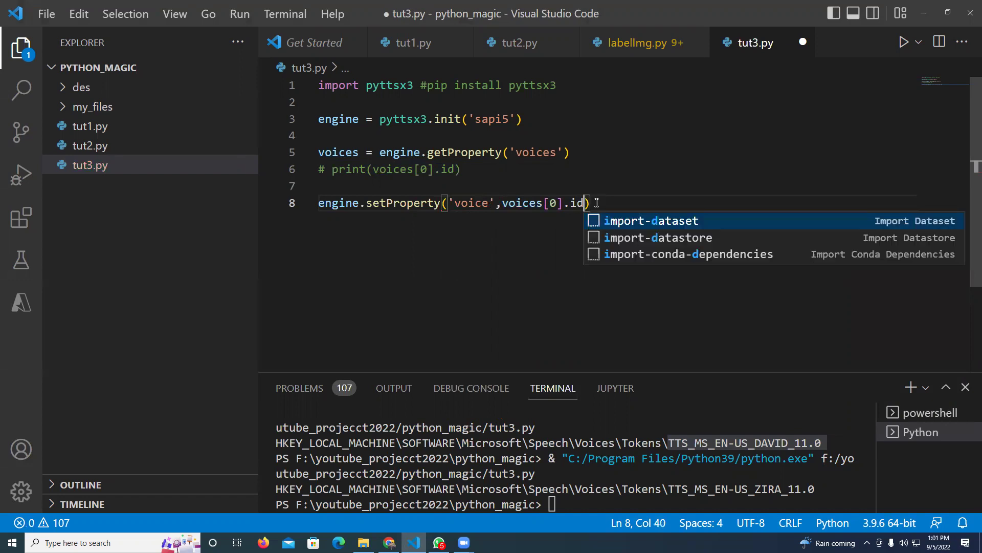
key("Right")
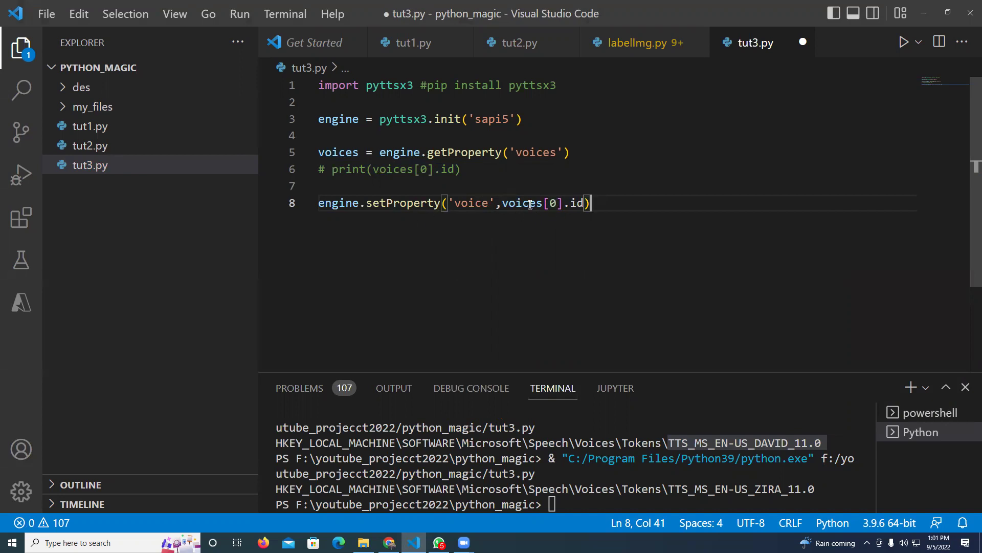
- Add engine.say("this is me") on line 10 of tut3.py and save
key("Return")
key("Return")
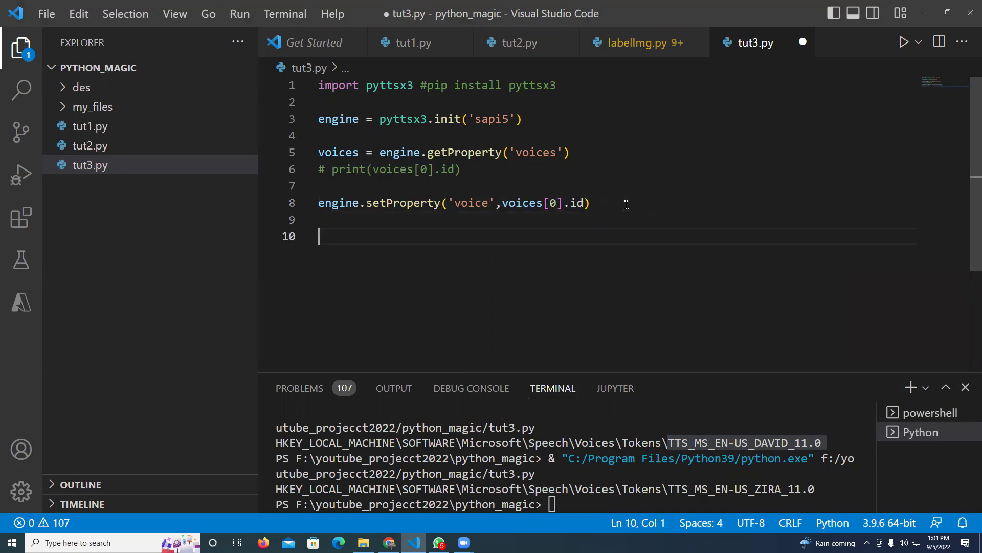
key("ctrl+s")
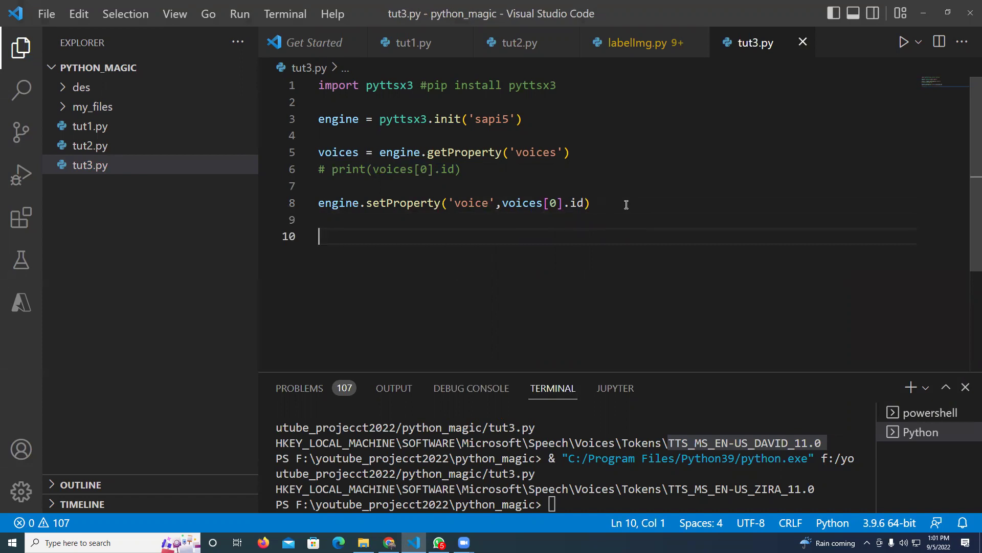
type("e")
type("n")
key("Return")
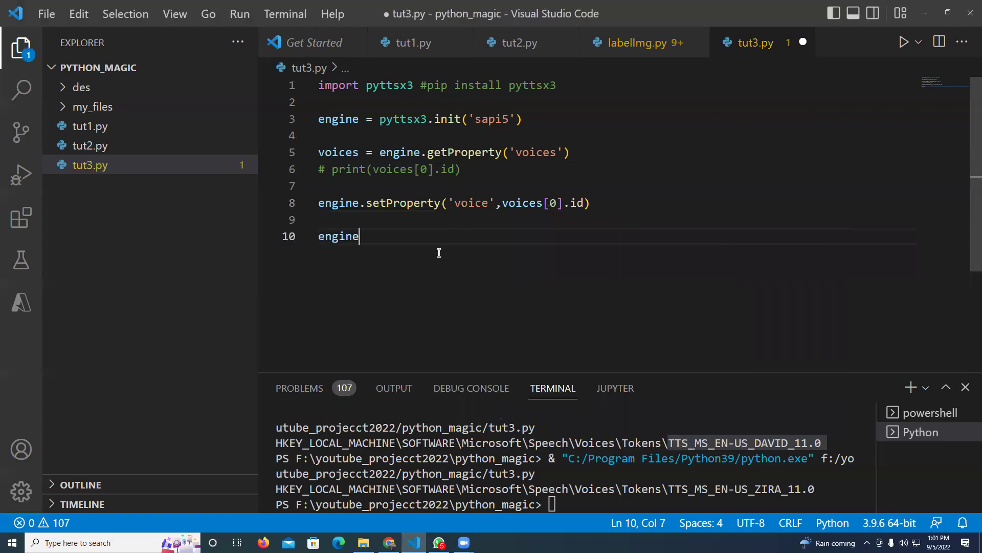
type(".s")
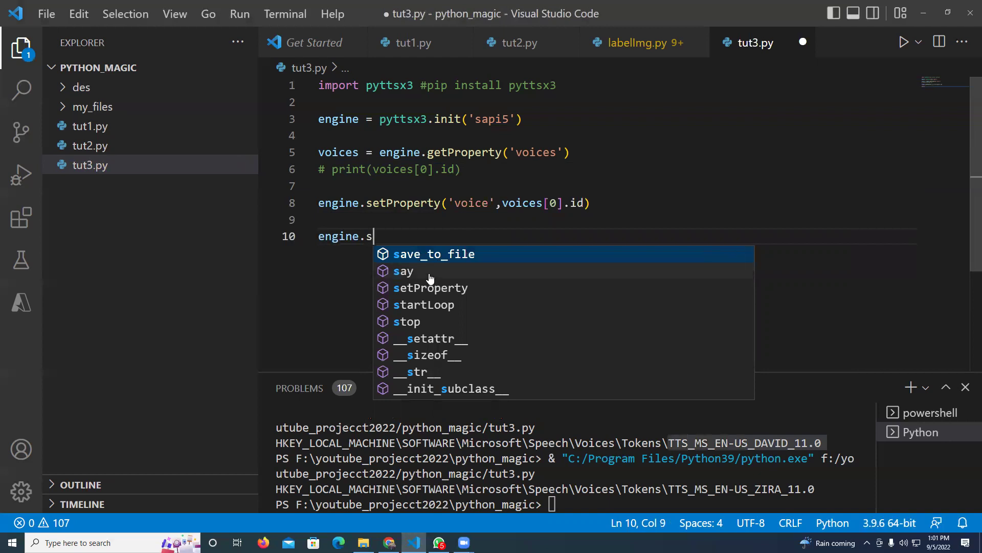
left_click(430, 274)
type("(\"")
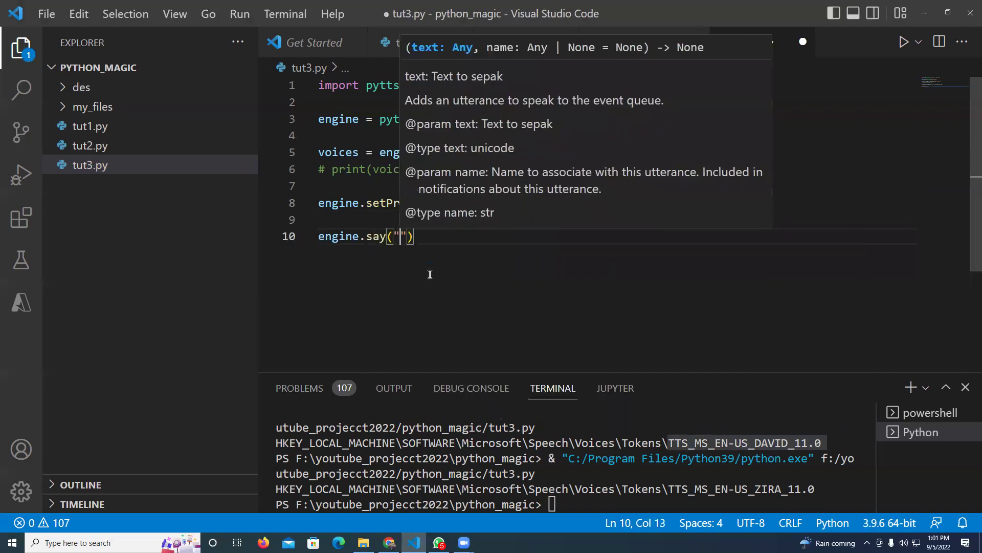
type("th")
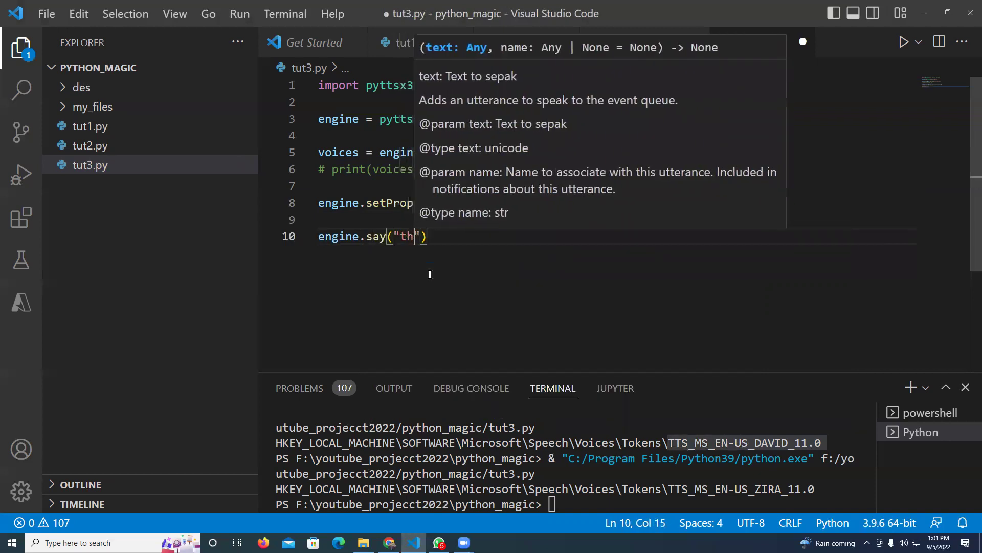
type("is is ,")
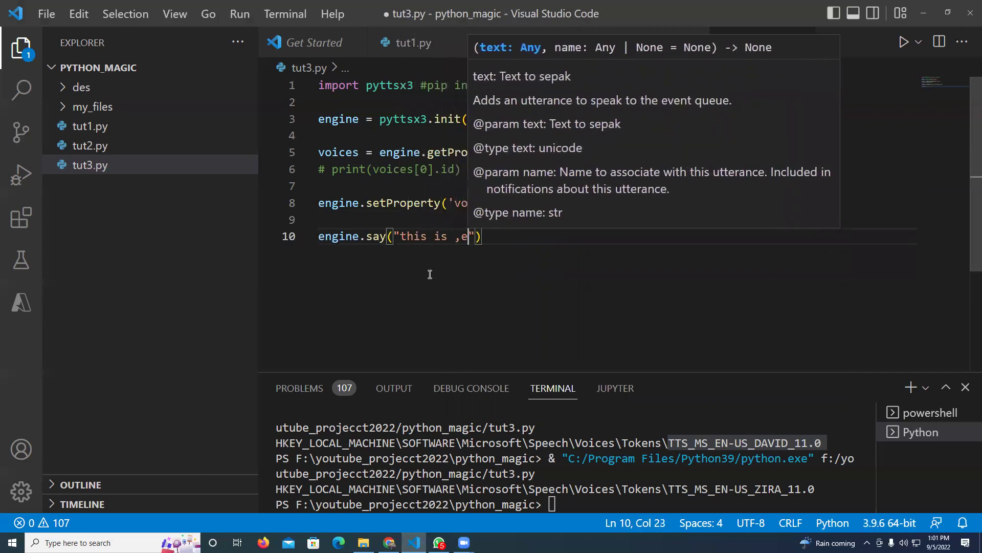
key("BackSpace")
type("me")
key("ctrl+s")
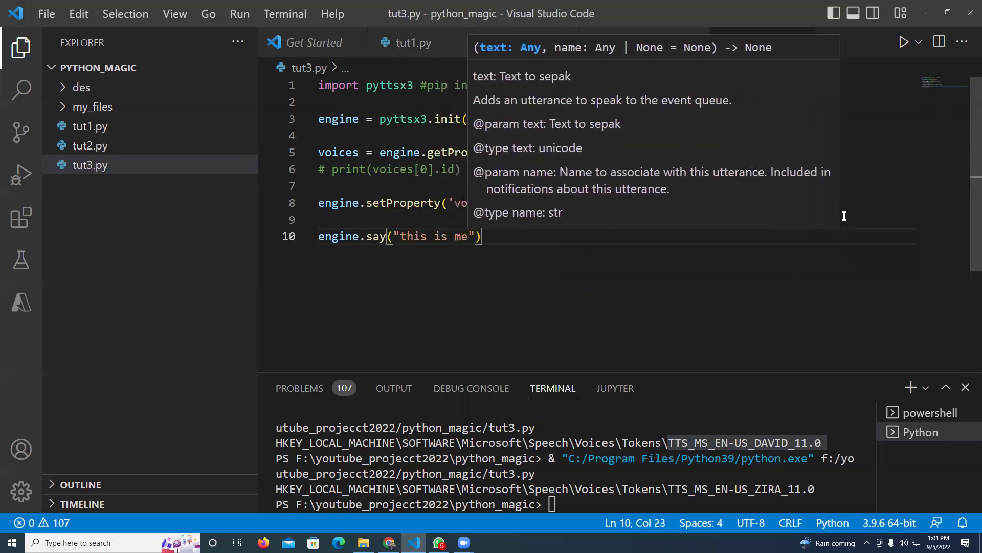
- Run tut3.py as a Python file, then place the cursor at the end of line 10
left_click(918, 42)
left_click(883, 94)
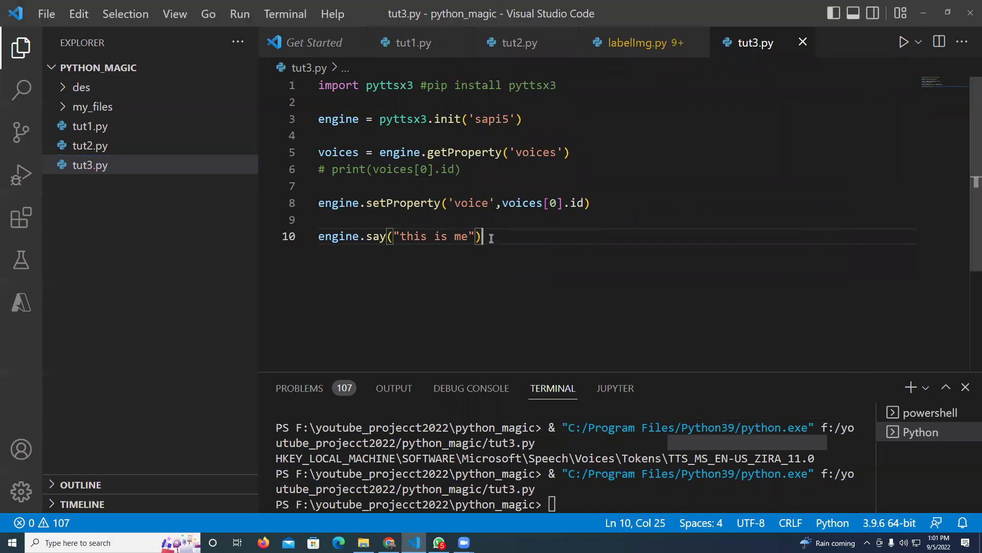
left_click_drag(504, 235, 330, 236)
left_click(459, 261)
- Add engine.runAndWait() below the say line and save tut3.py
key("Return")
key("Return")
type("e")
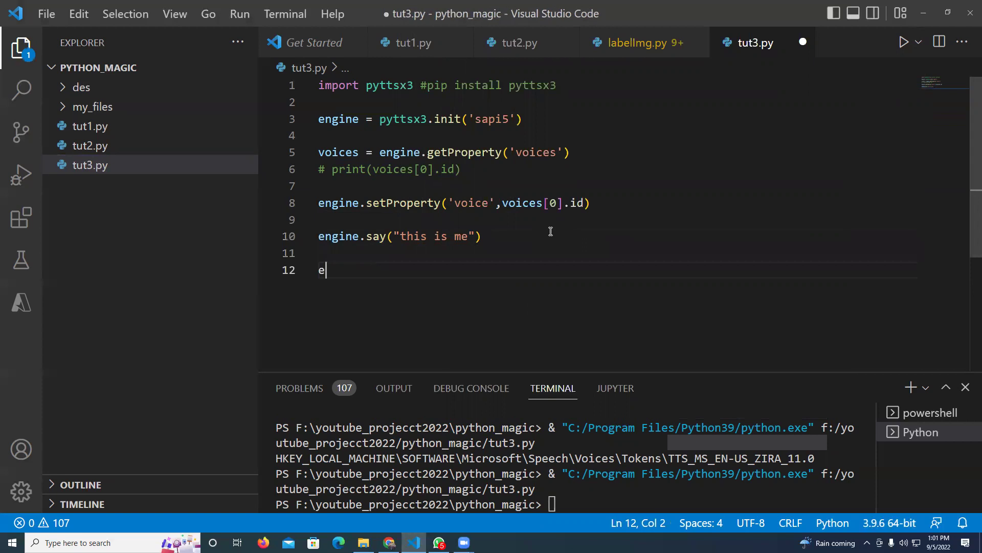
type("n")
left_click(454, 288)
type(".r")
left_click(454, 287)
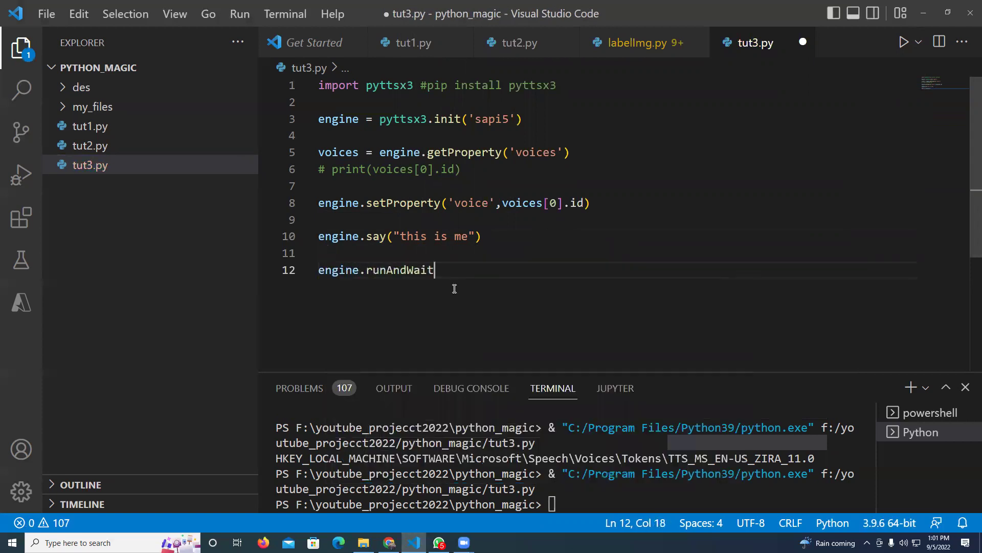
type("(")
key("ctrl+s")
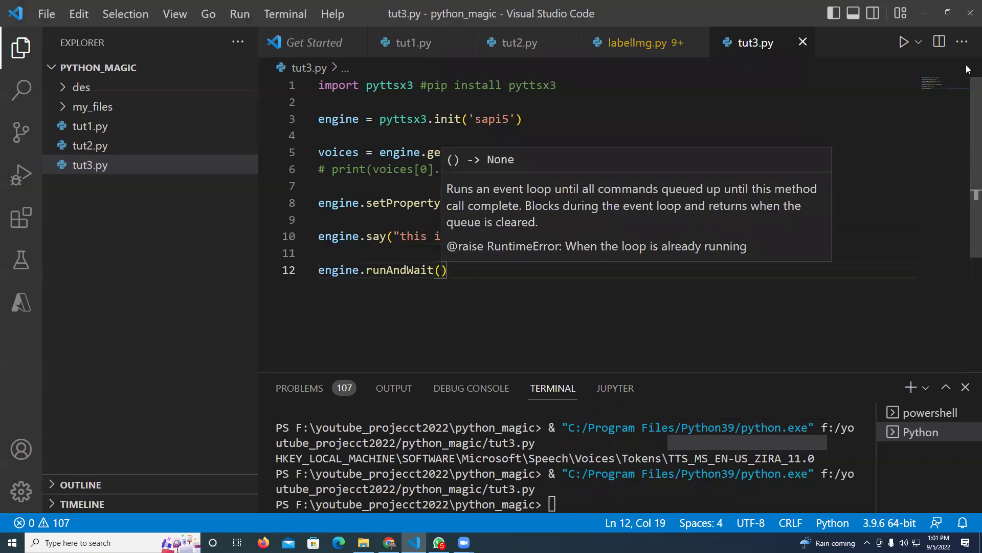
- Run tut3.py again with Run Python File
left_click(917, 42)
left_click(875, 94)
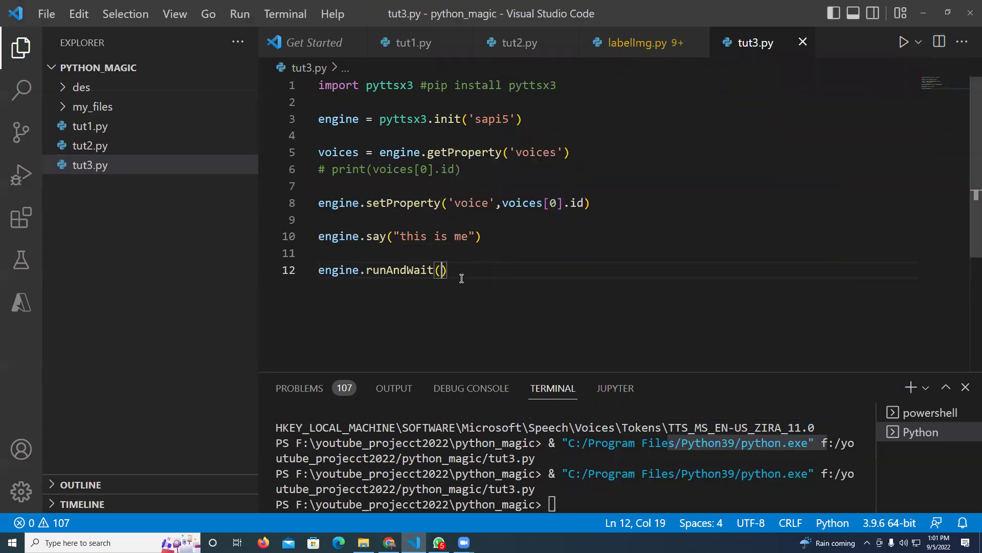
left_click(918, 42)
left_click(854, 94)
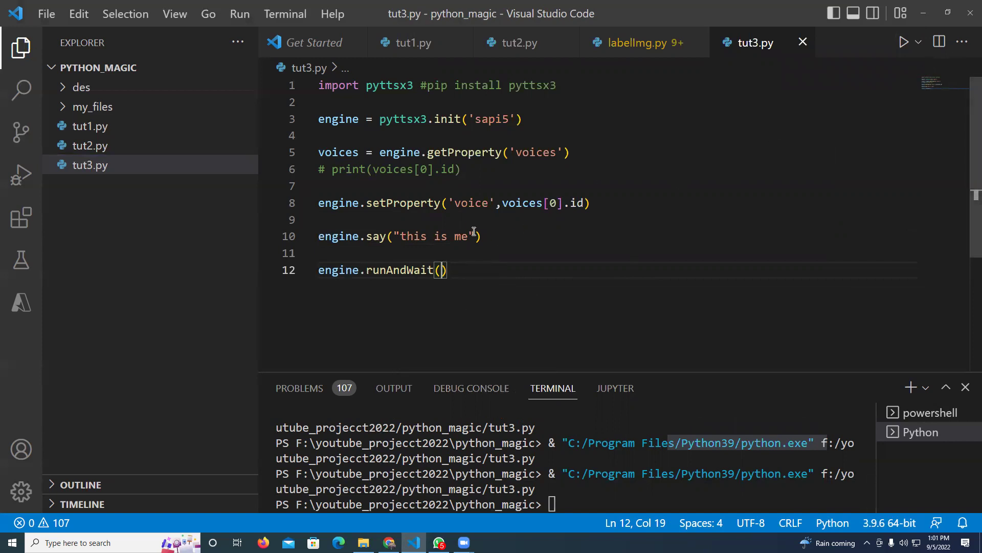
- Move the say and runAndWait lines into the body of speak(audio) and save
mouse_move(449, 269)
left_mouse_down()
mouse_move(324, 261)
mouse_move(308, 244)
left_mouse_up()
key("ctrl+c")
key("BackSpace")
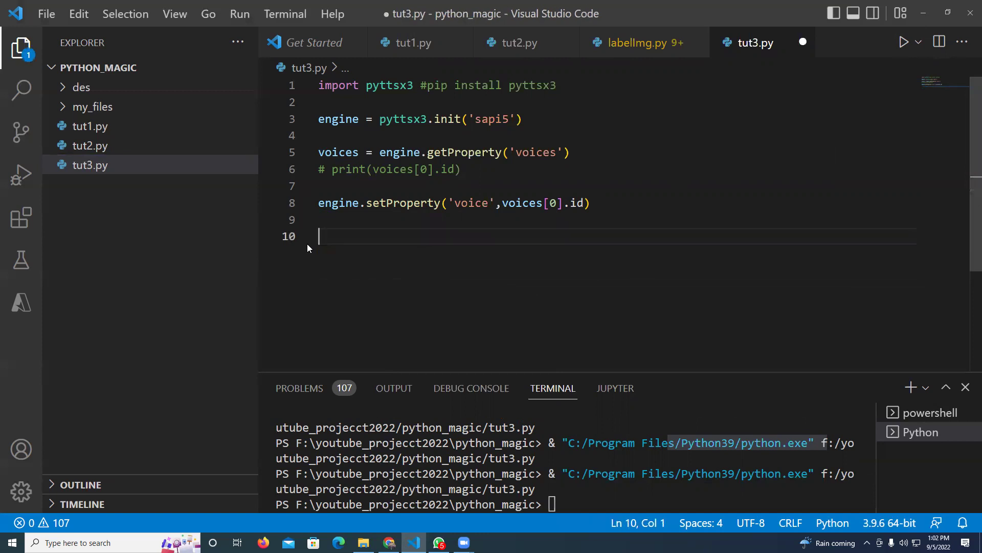
type("de")
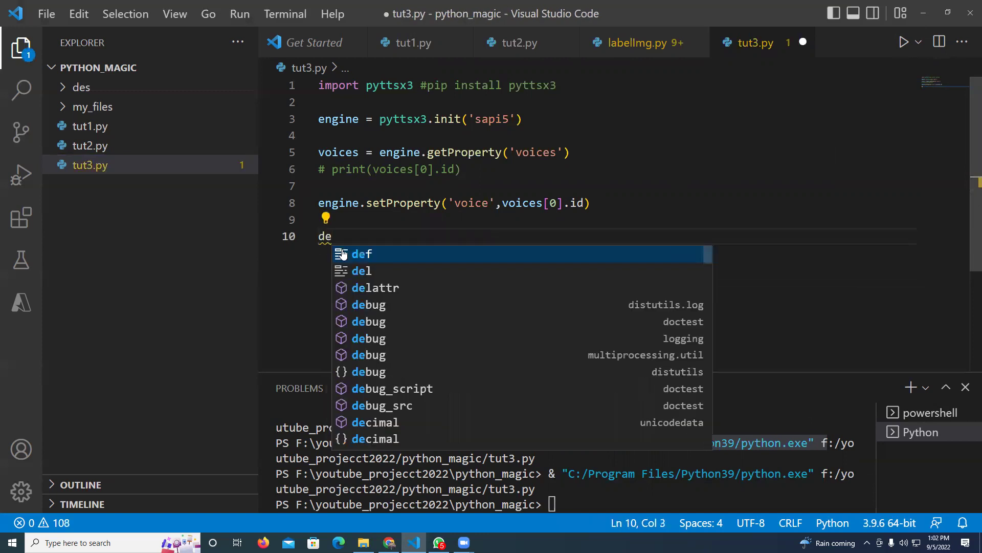
type("f ")
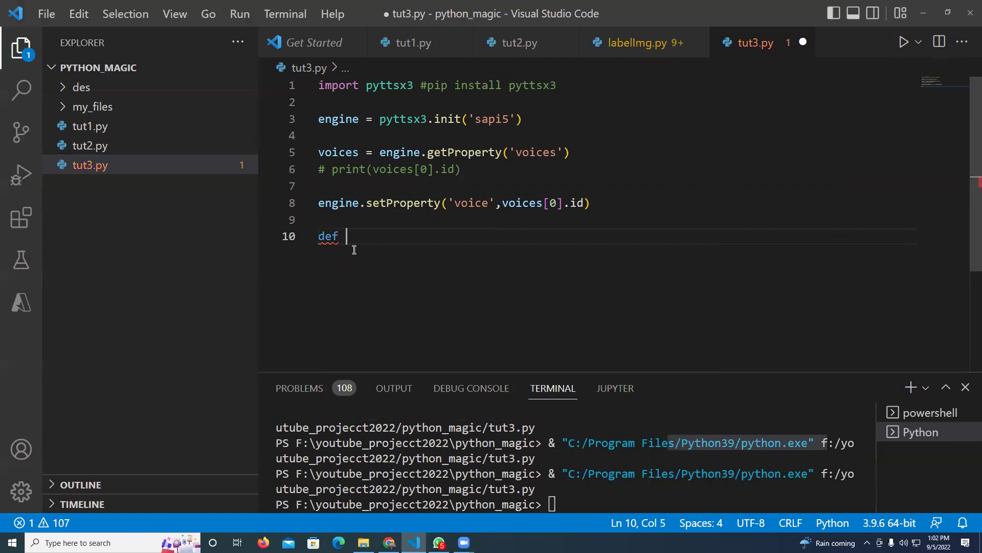
type("speak(")
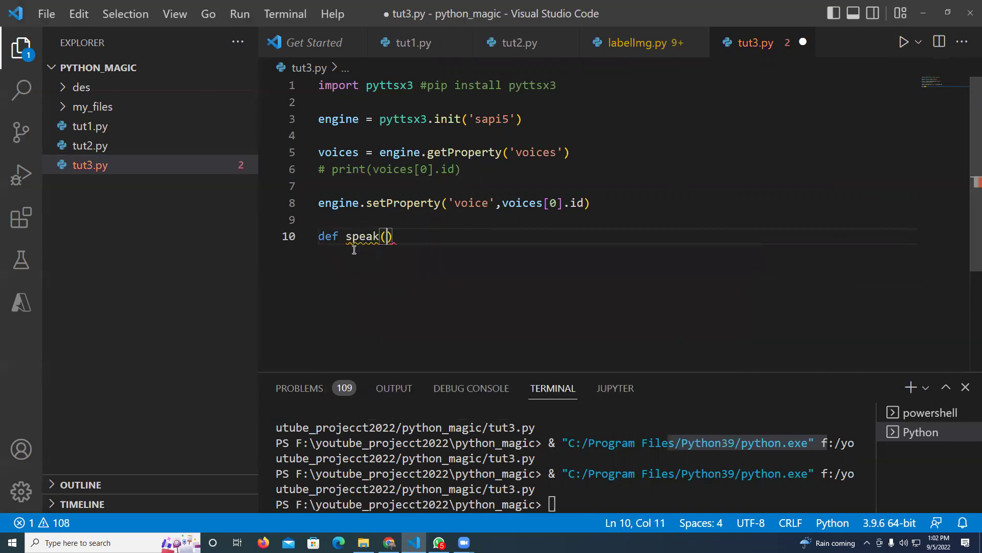
type("audi")
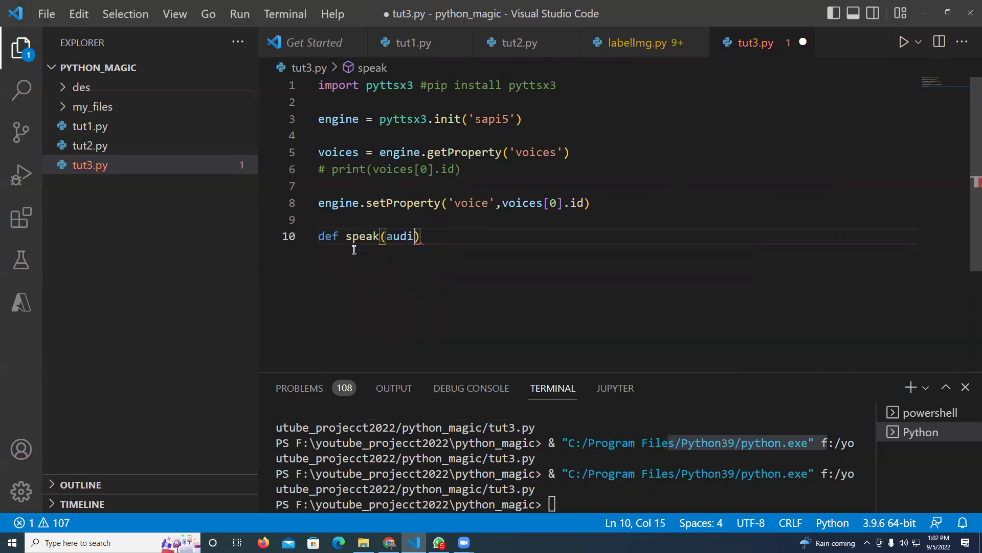
type("o):")
key("Return")
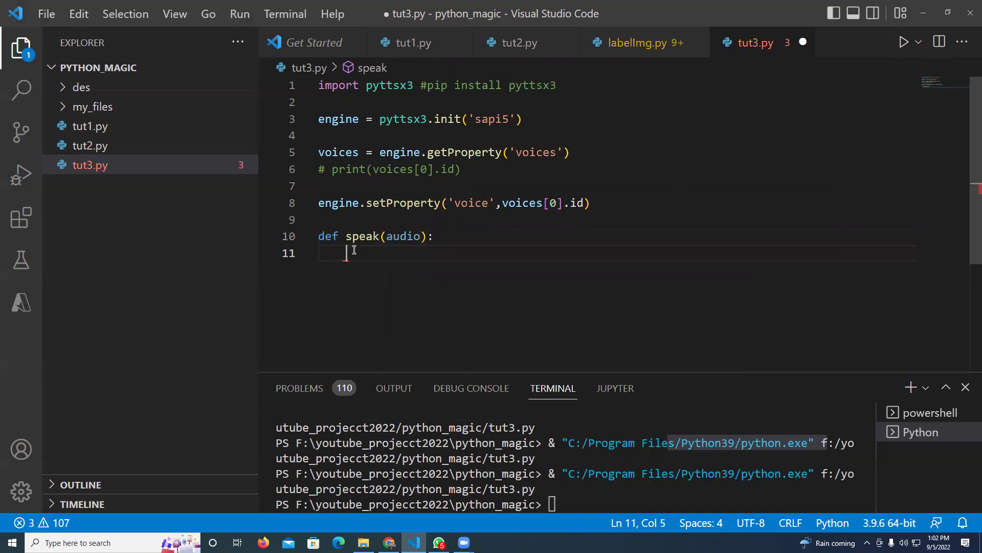
key("ctrl+v")
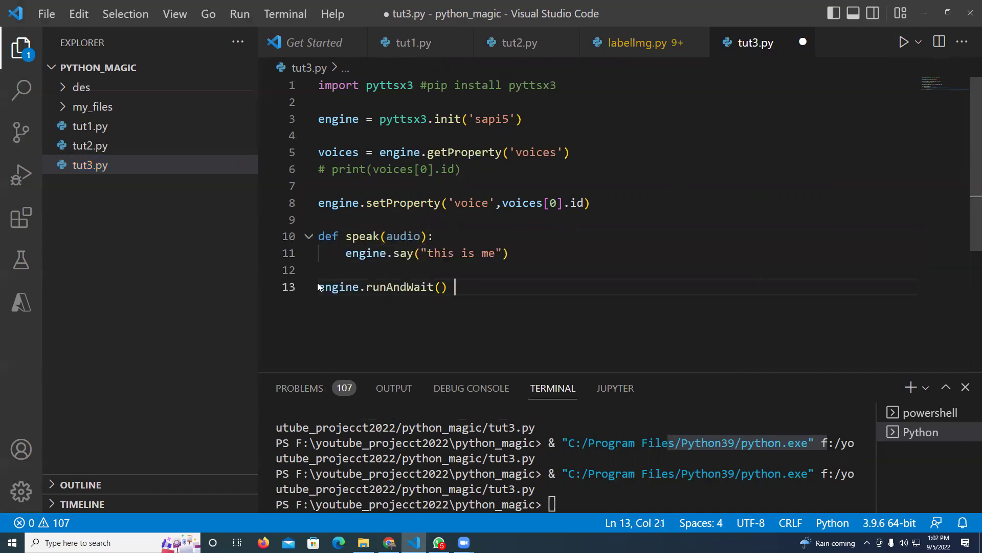
left_click(318, 287)
key("Tab")
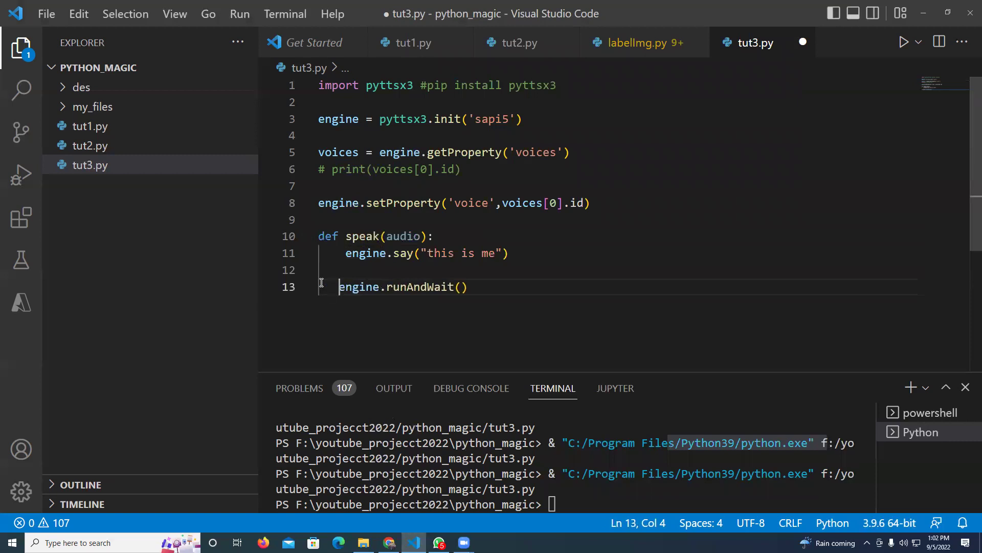
key("ctrl+s")
- Call speak with a short self-introduction sentence below the function on line 15, and save
left_click(526, 284)
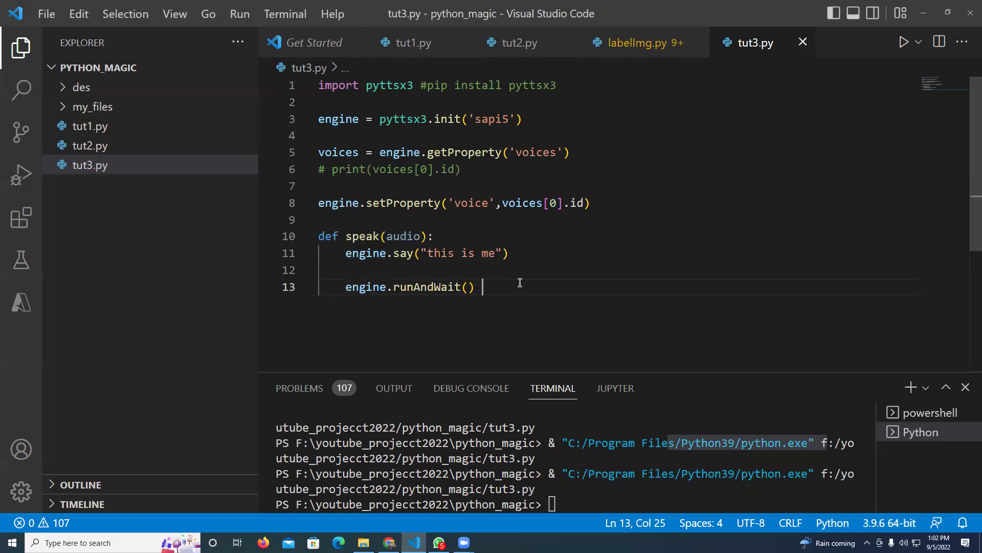
key("Return")
key("Return")
key("BackSpace")
type("s")
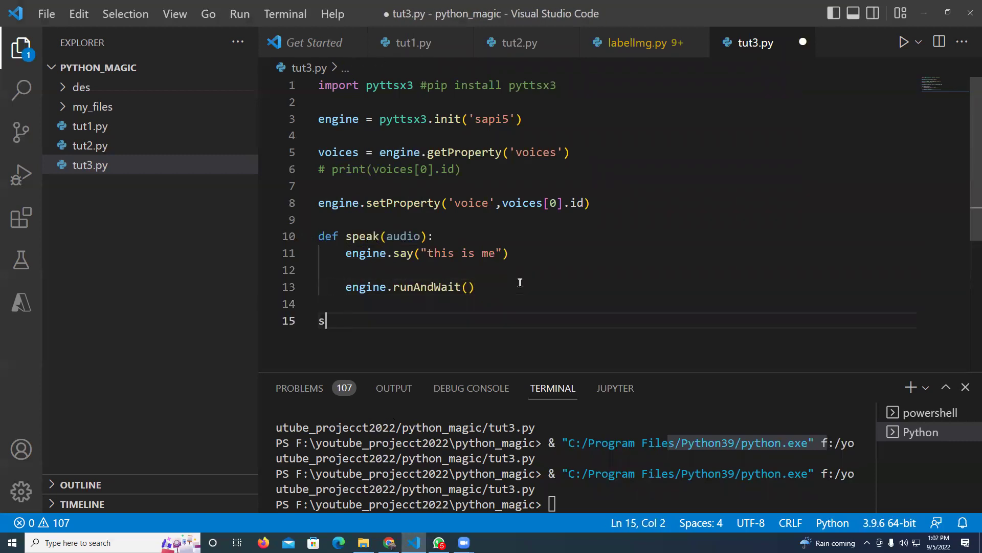
type("e")
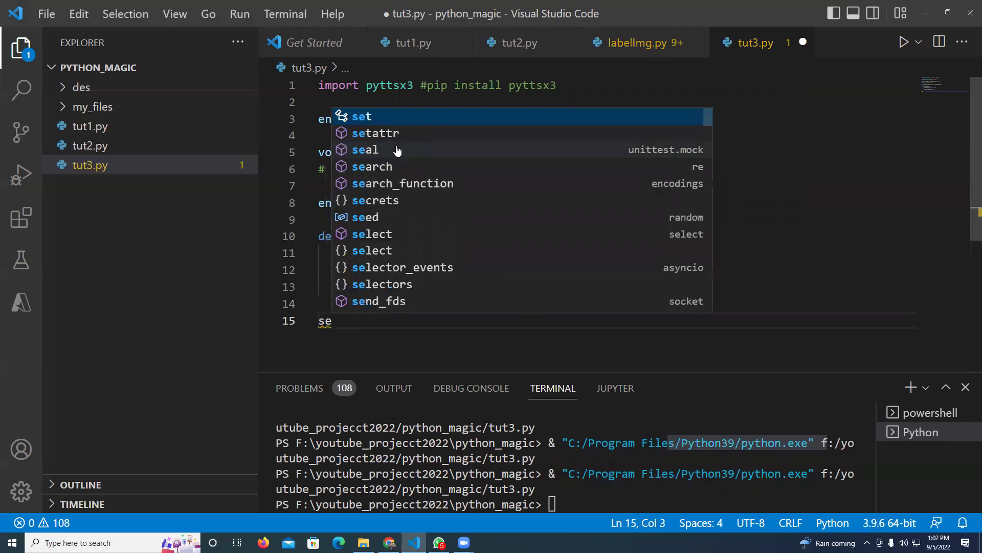
key("BackSpace")
key("BackSpace")
type("spe")
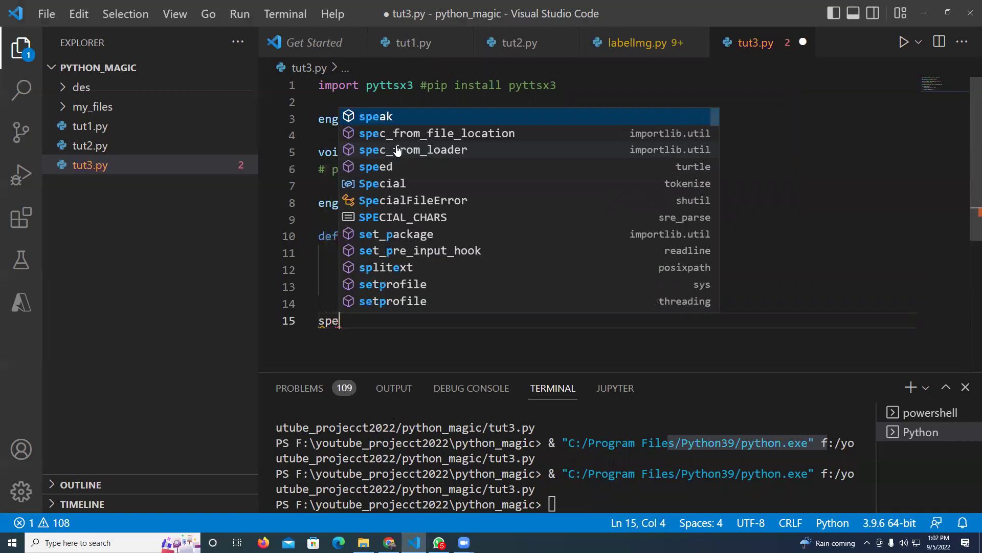
left_click(384, 118)
type("(")
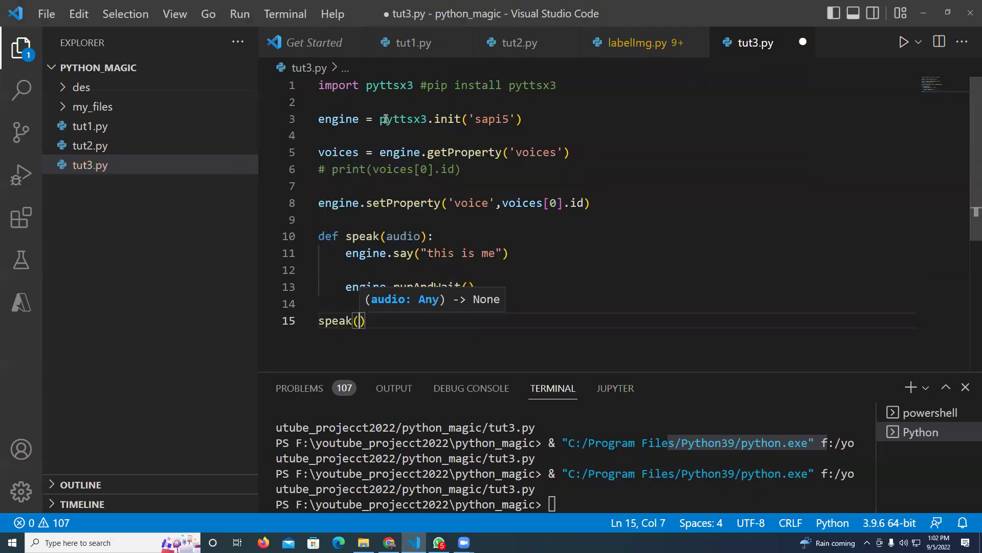
type("\"my ")
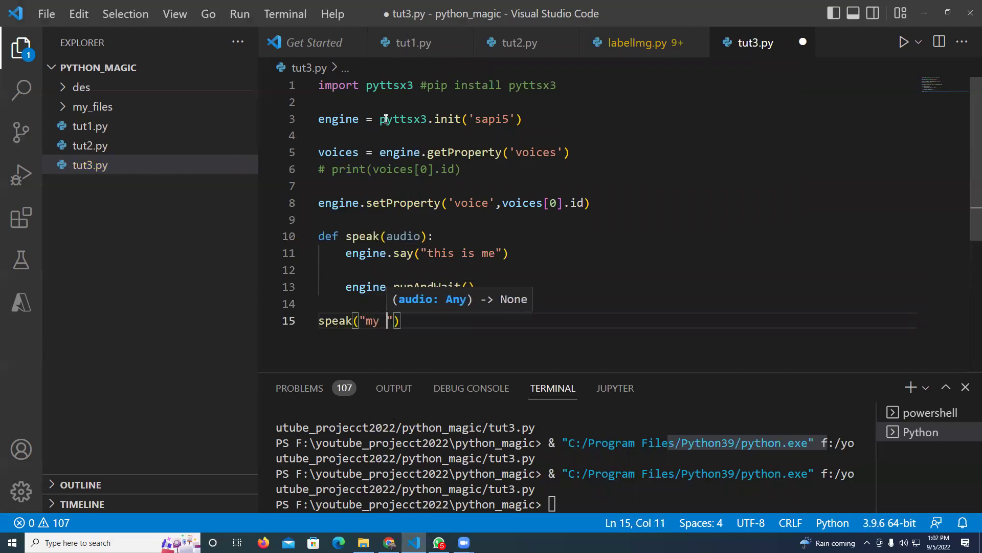
type("name is su")
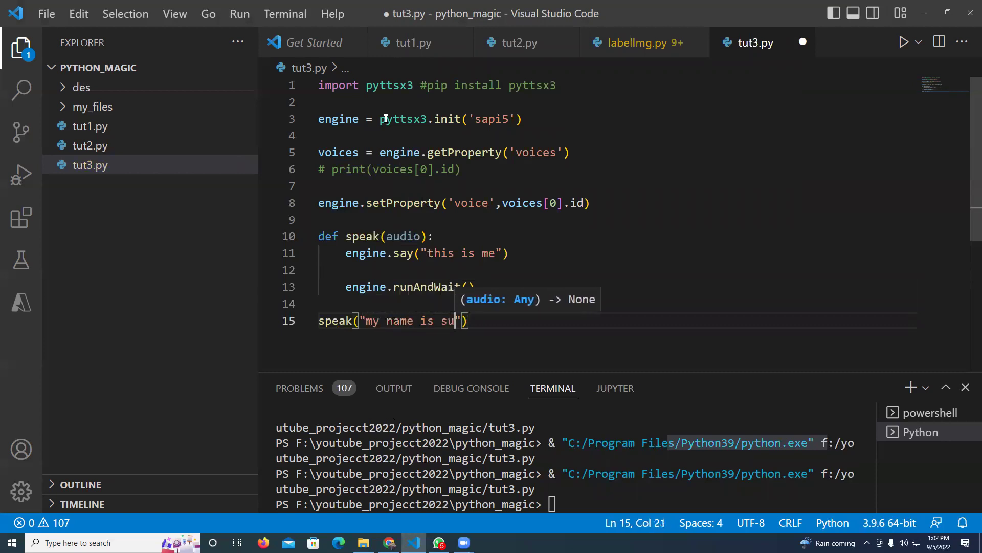
type("mon")
key("ctrl+s")
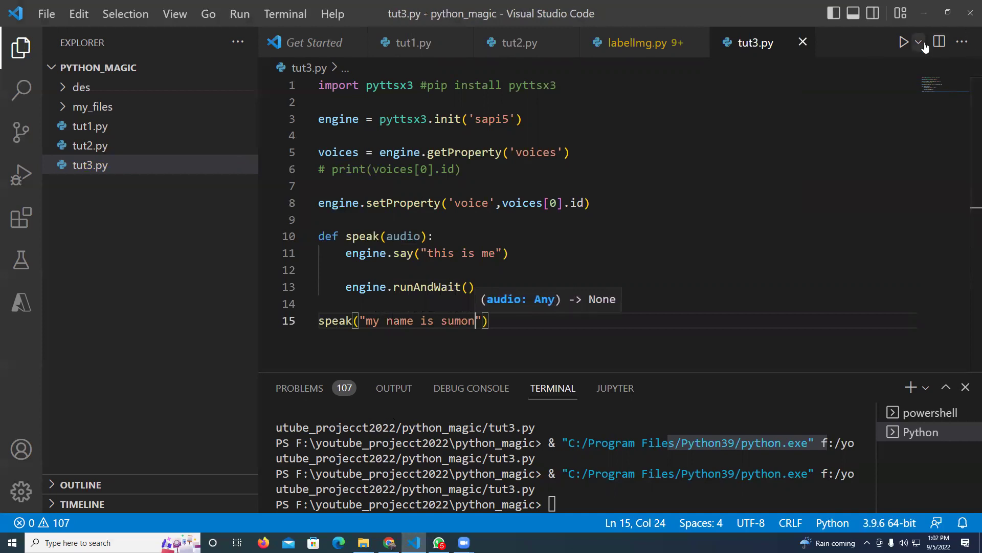
- Run tut3.py, then change engine.say's argument from "this is me" to audio and save
left_click(918, 41)
left_click(848, 95)
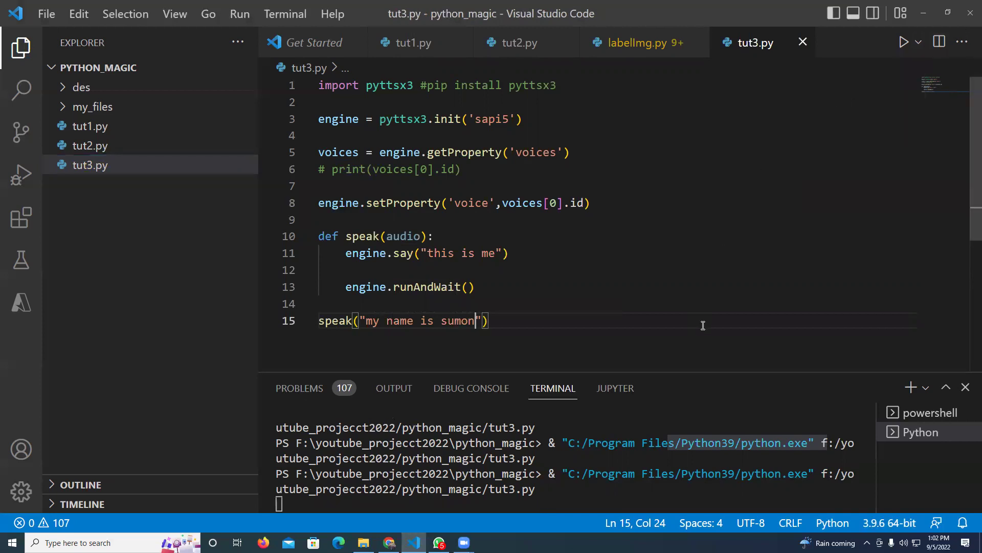
left_click_drag(505, 253, 420, 255)
type("a")
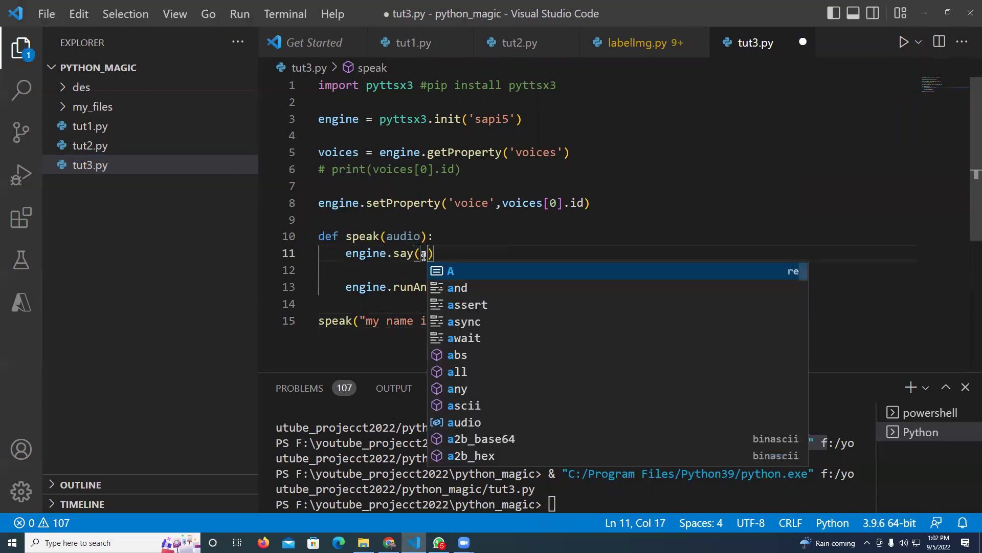
type("u")
left_click(504, 275)
key("ctrl+s")
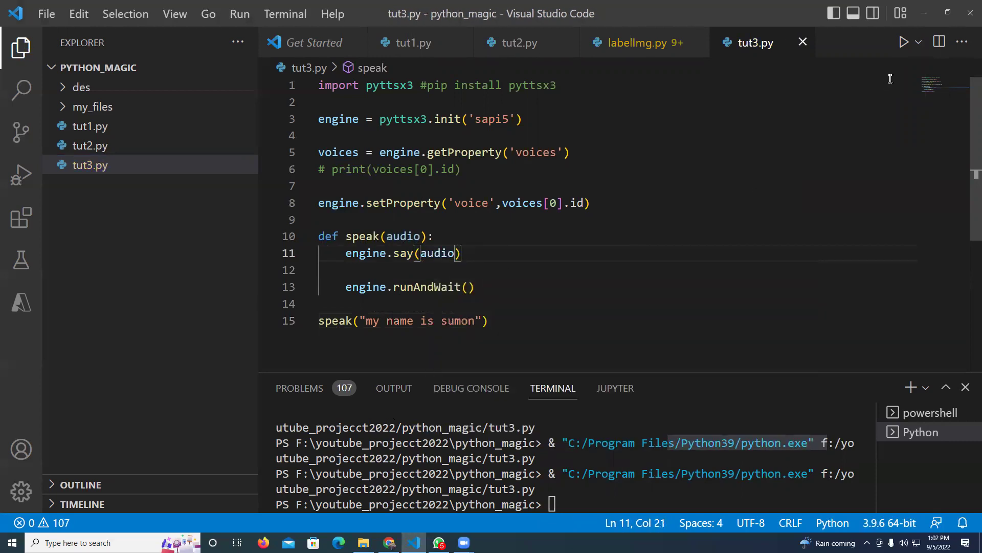
- Run the updated tut3.py script again
left_click(918, 42)
left_click(838, 100)
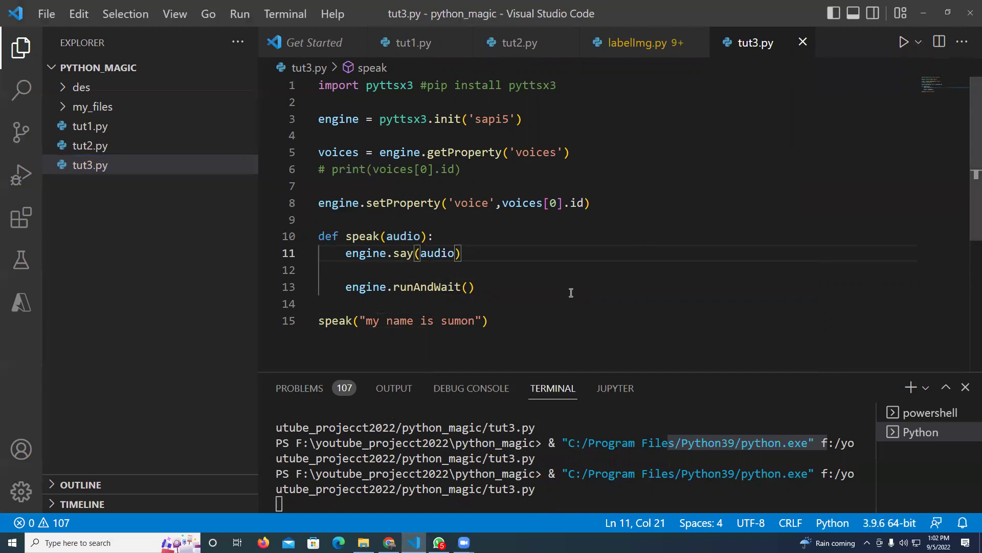
left_click(918, 42)
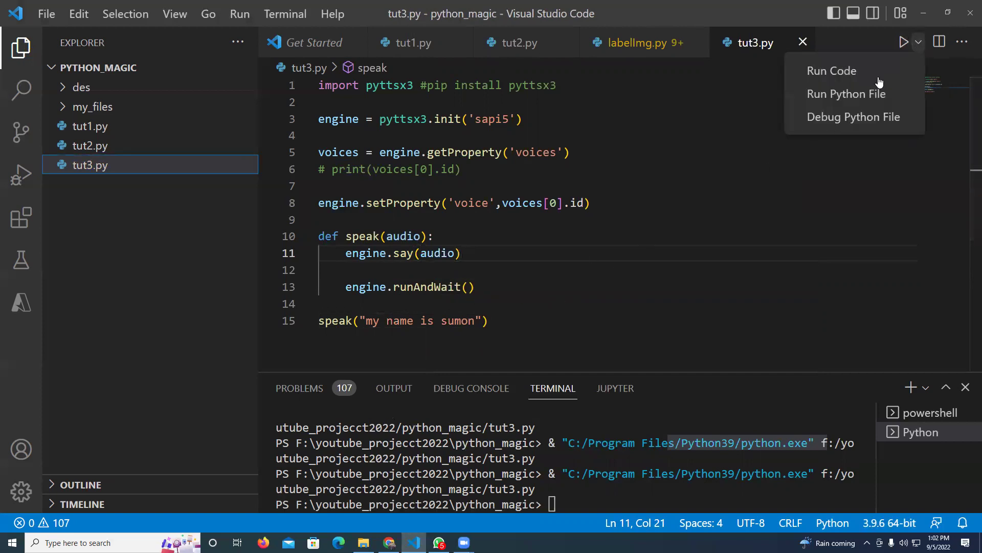
left_click(852, 93)
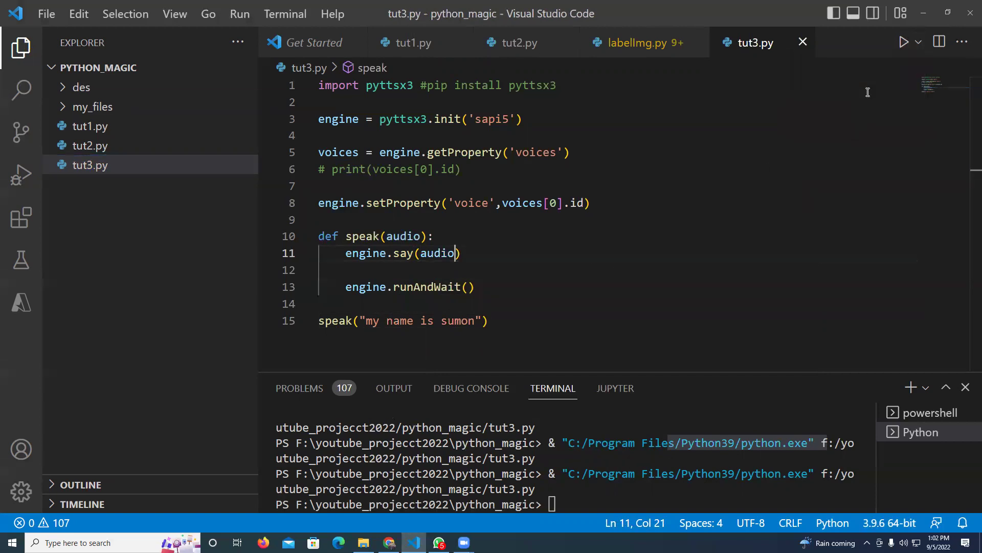
- In Chrome, expand and select the answer on installing SAPI5 on Windows 10
left_click(389, 543)
scroll(220, 321, "down", 3)
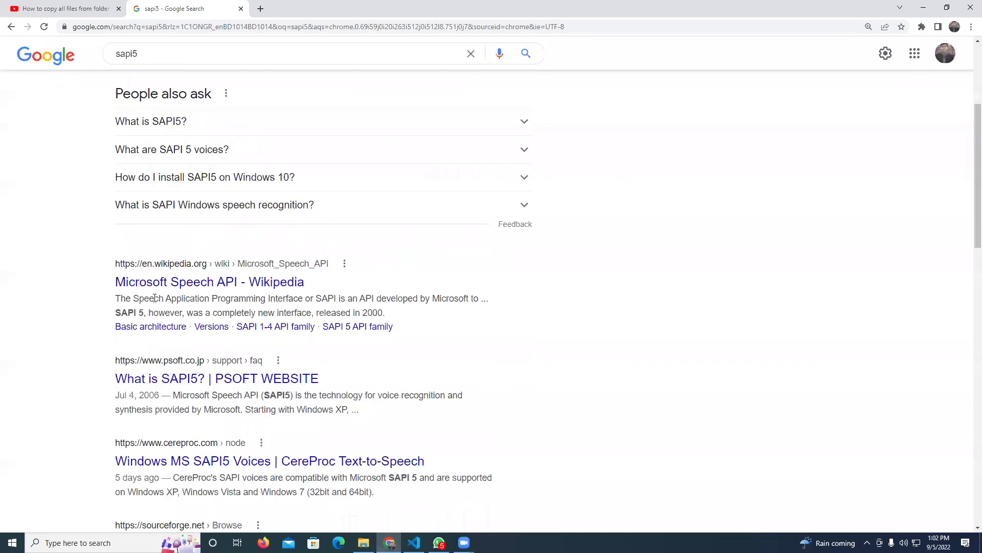
left_click(193, 178)
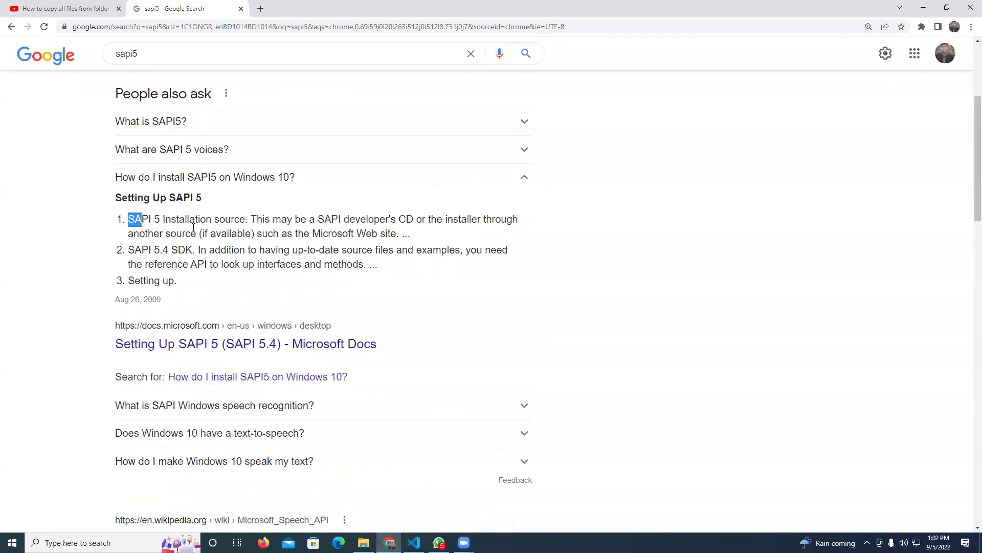
left_click_drag(128, 219, 372, 232)
- Search Google for 'football world cup 2022'
left_click_drag(145, 55, 69, 60)
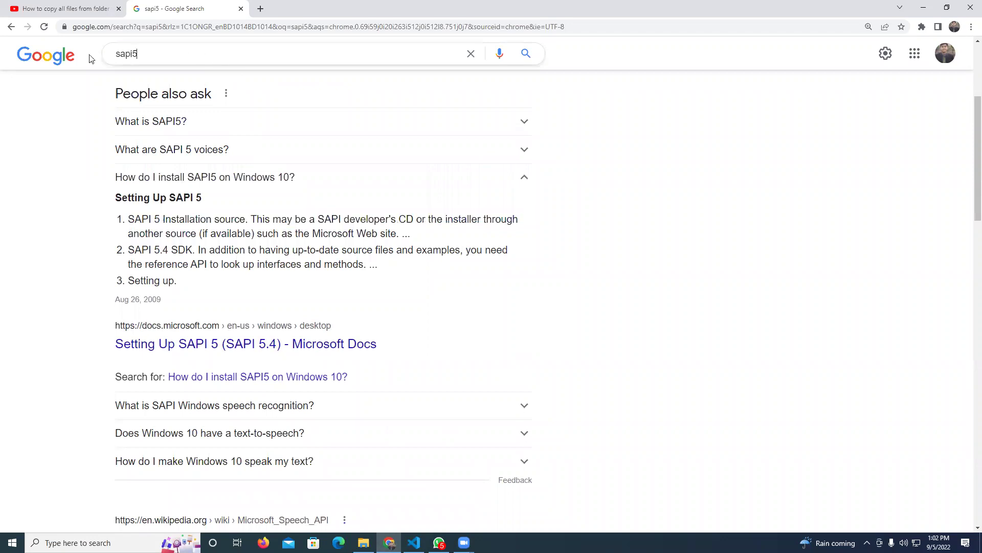
type("fo")
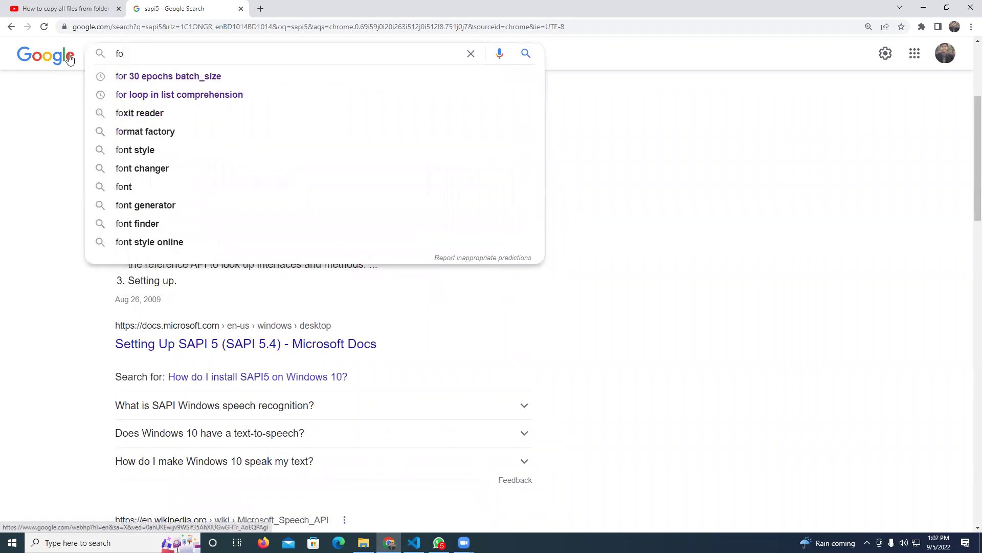
type("otball")
key("BackSpace")
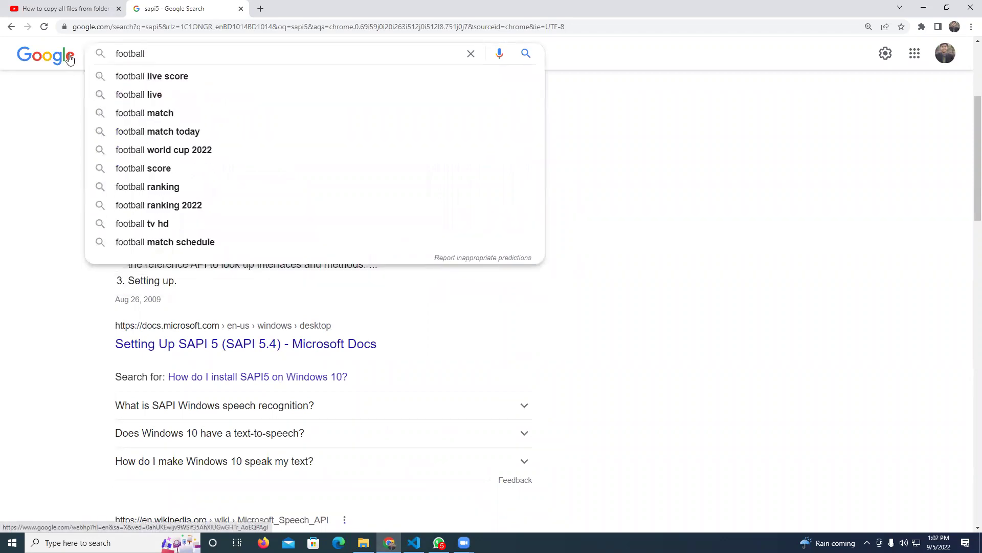
left_click(192, 150)
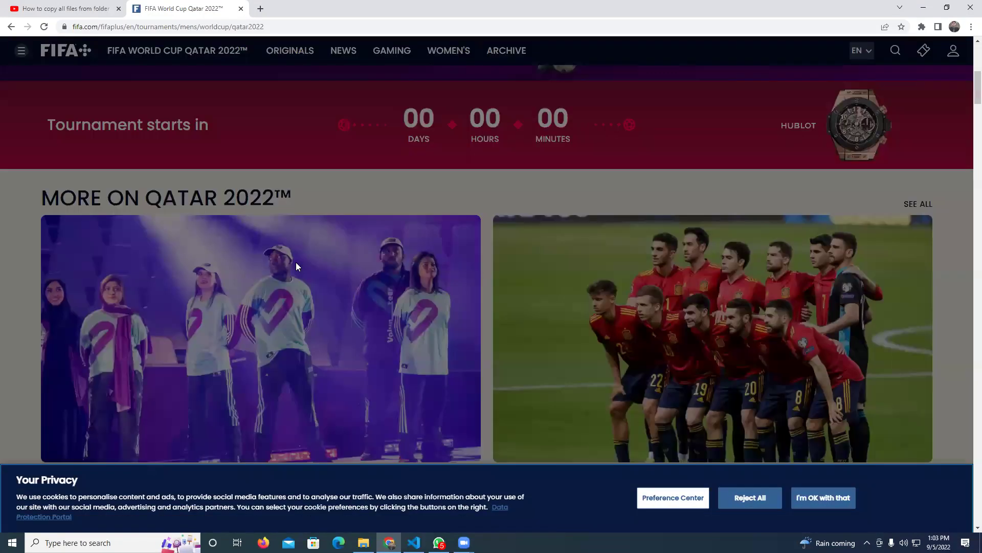
scroll(296, 262, "down", 5)
scroll(295, 262, "down", 5)
- Copy the 'Why is the World Cup 2022 in November?' answer and return to VS Code
left_click(13, 26)
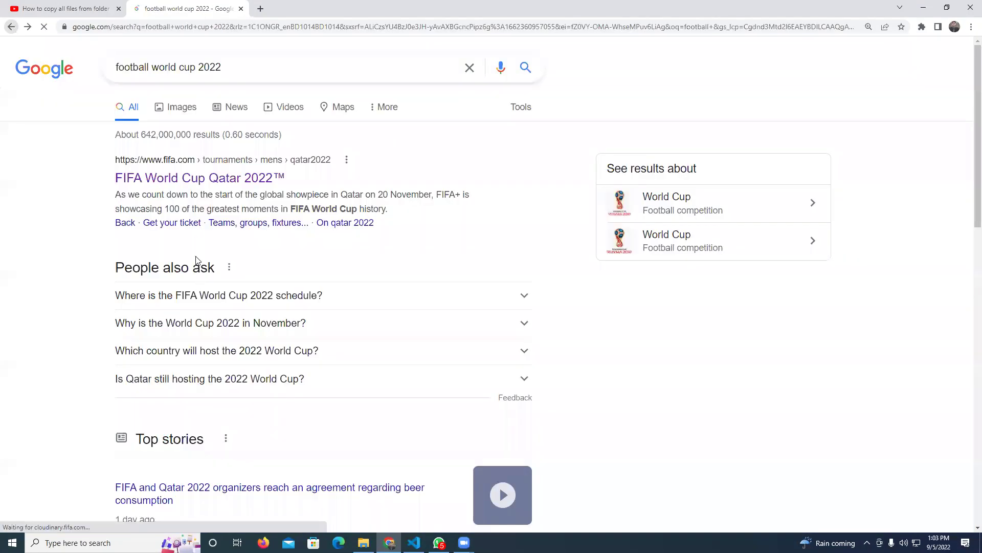
scroll(195, 292, "down", 2)
scroll(193, 323, "down", 1)
left_click(234, 107)
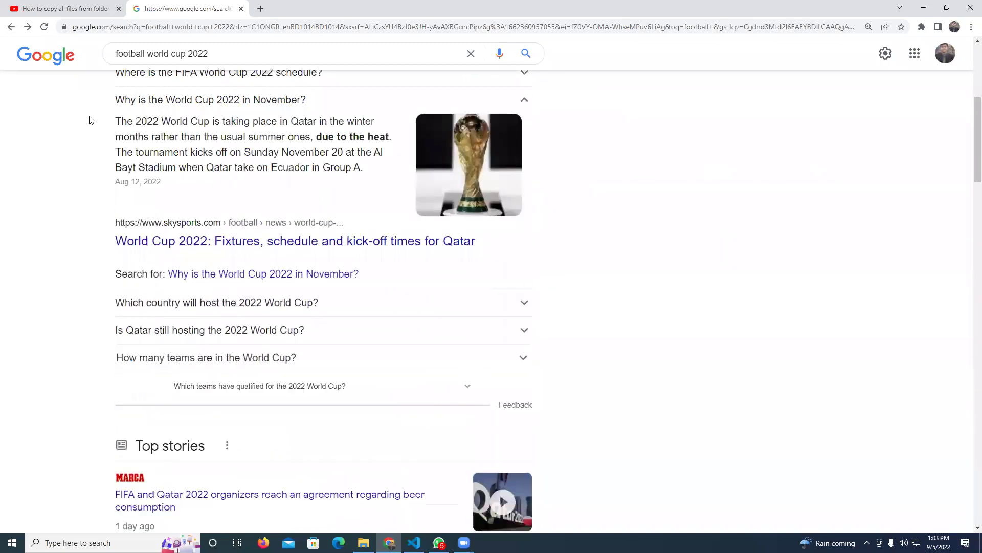
mouse_move(105, 117)
left_mouse_down()
mouse_move(358, 198)
mouse_move(116, 120)
left_mouse_up()
left_click(359, 198)
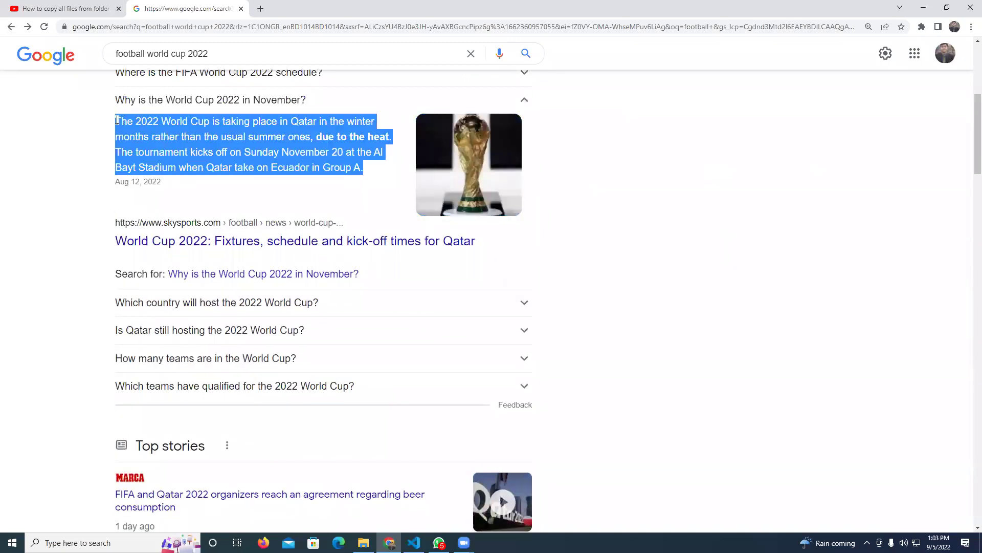
key("alt+Tab")
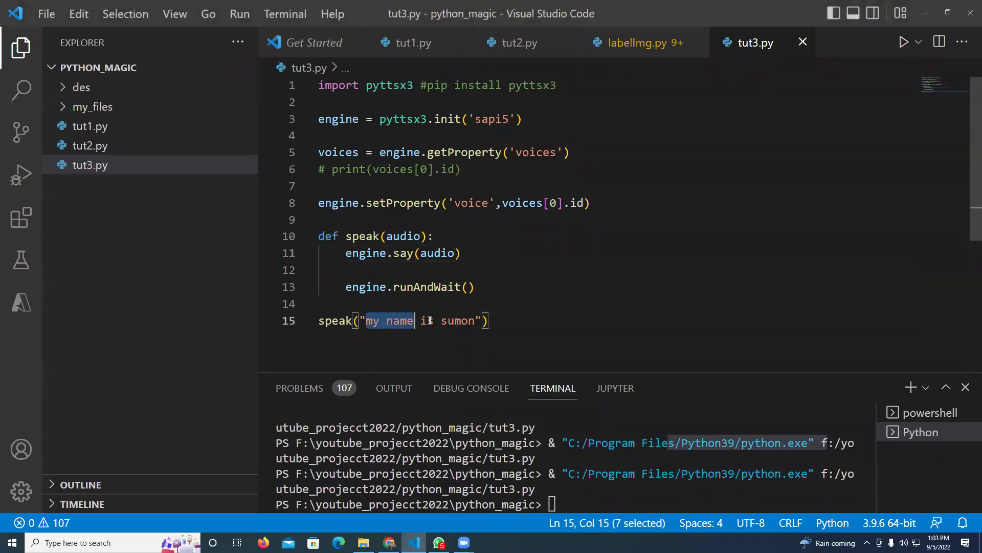
- Replace speak's sentence with the pasted World Cup paragraph, save, and run tut3.py
left_click_drag(365, 320, 481, 320)
key("ctrl+v")
key("ctrl+s")
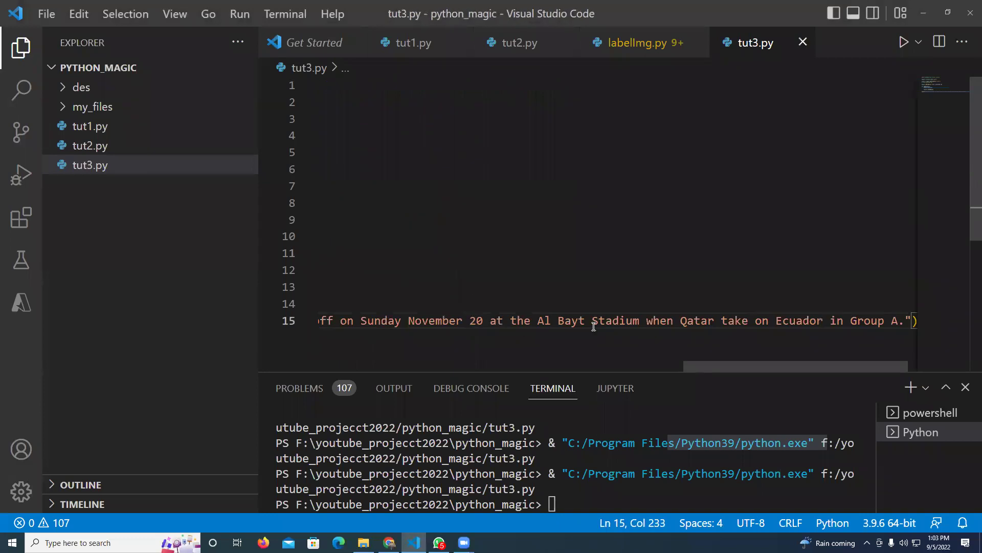
left_click(917, 42)
left_click(840, 94)
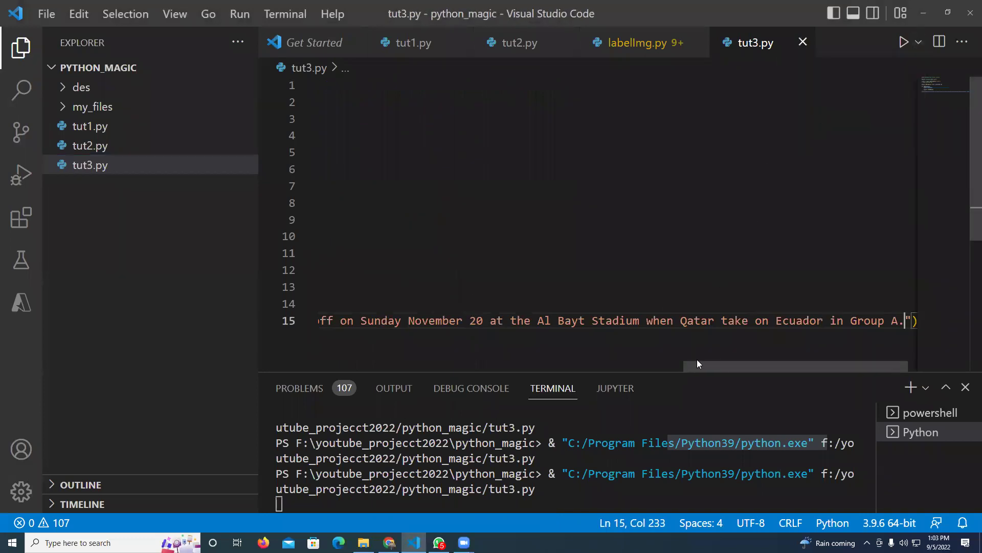
left_click_drag(711, 368, 222, 381)
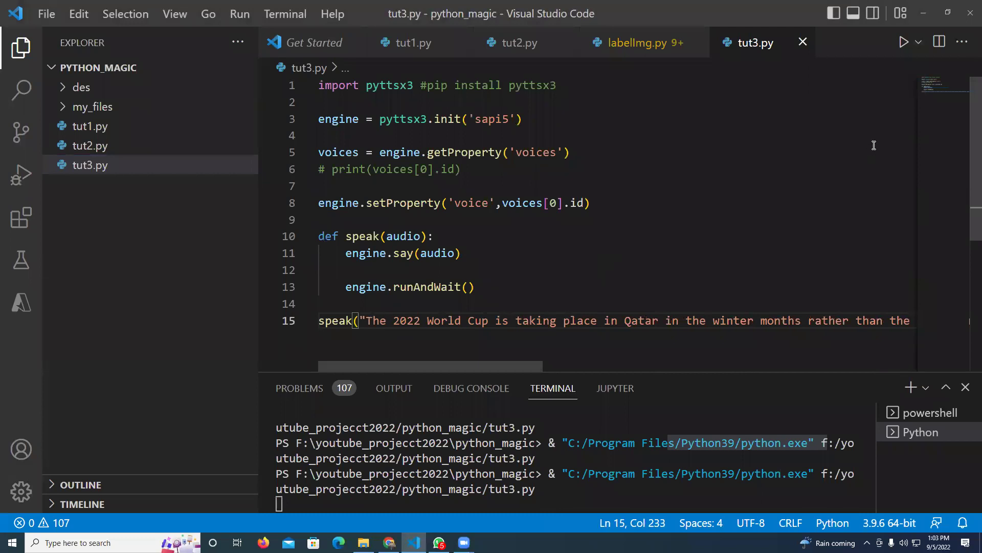
- Interrupt the running script in the terminal, ending it with a KeyboardInterrupt
left_click(447, 507)
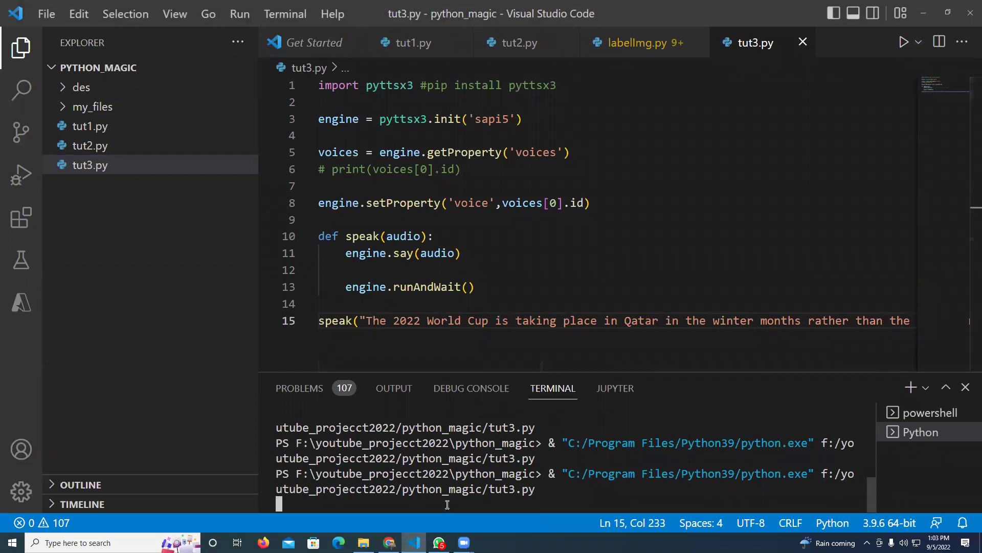
triple_click(447, 504)
left_click(500, 253)
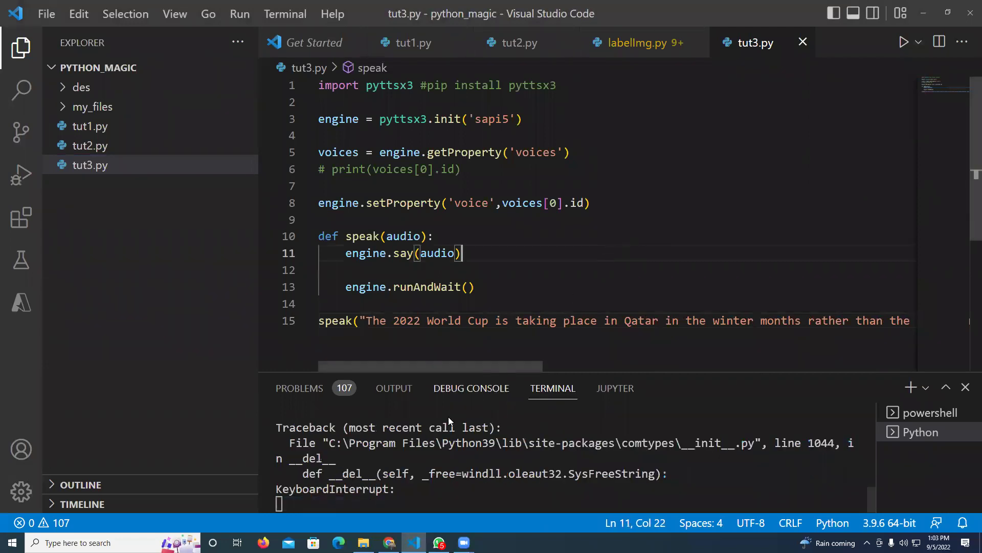